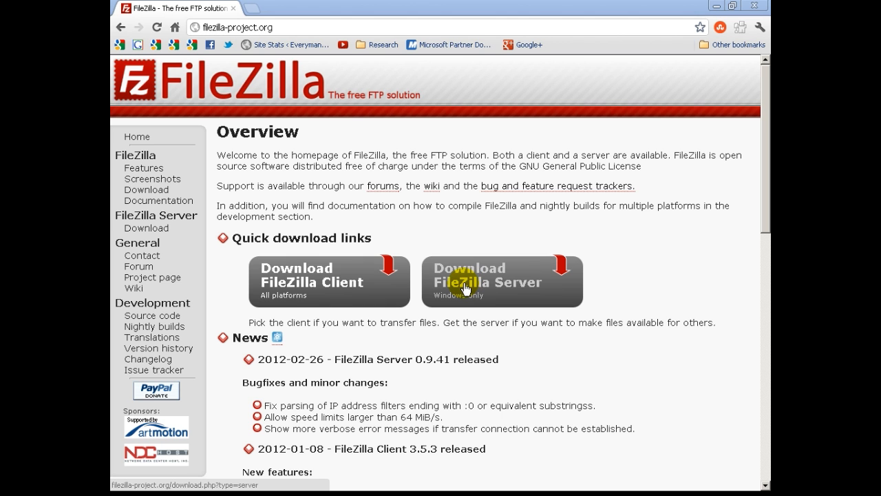
Switch from the browser to FileZilla Server Interface and connect to the server at 127.0.0.1 on port 14147.
left_click(754, 9)
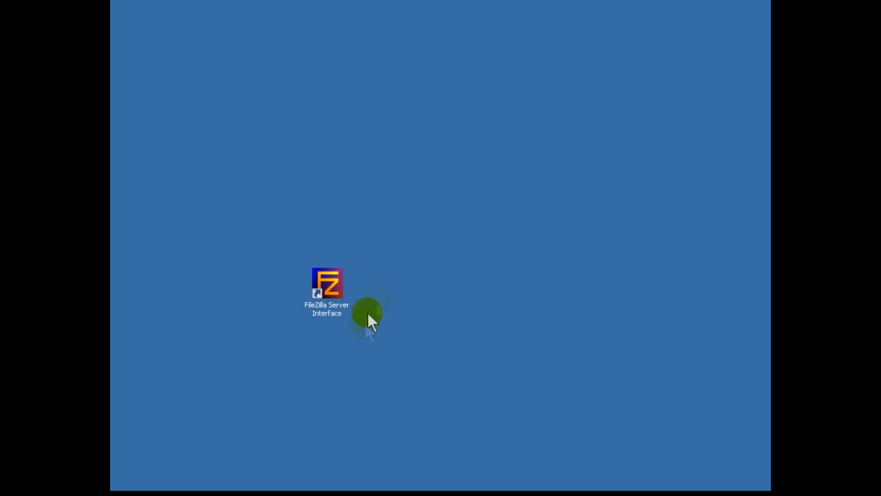
double_click(330, 284)
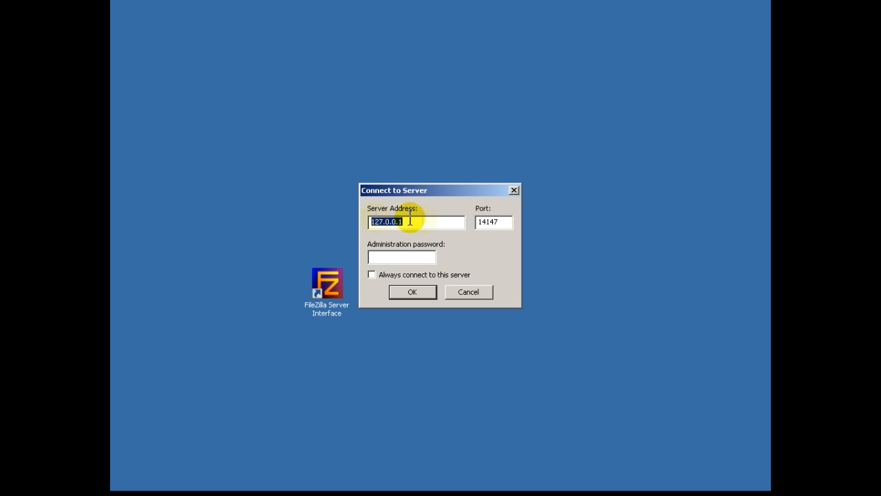
left_click(414, 292)
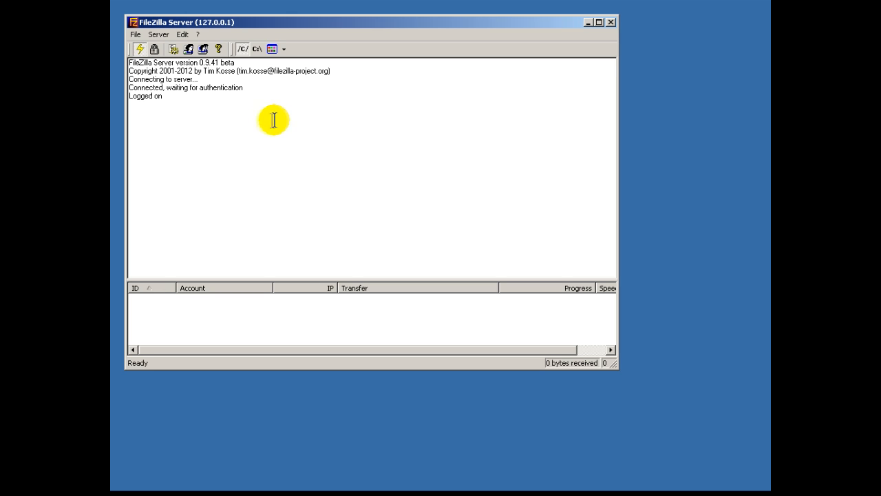
Open the server options and examine the general settings and the custom welcome message.
left_click(164, 34)
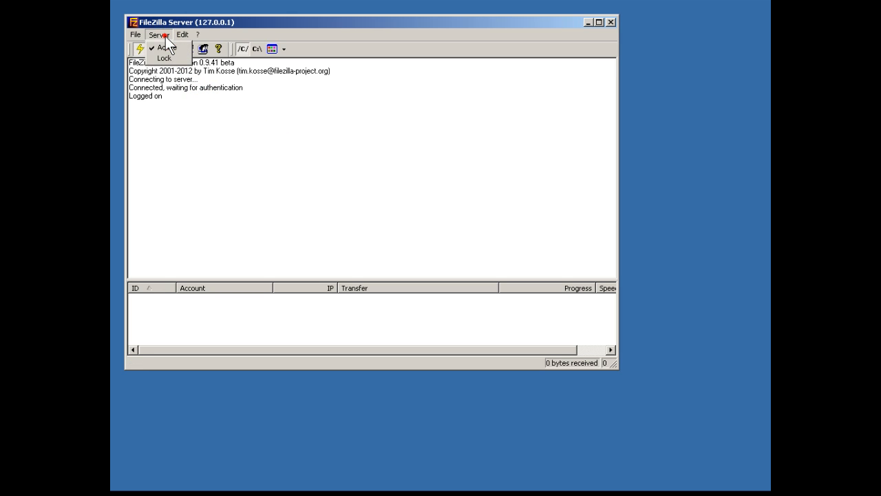
left_click(181, 34)
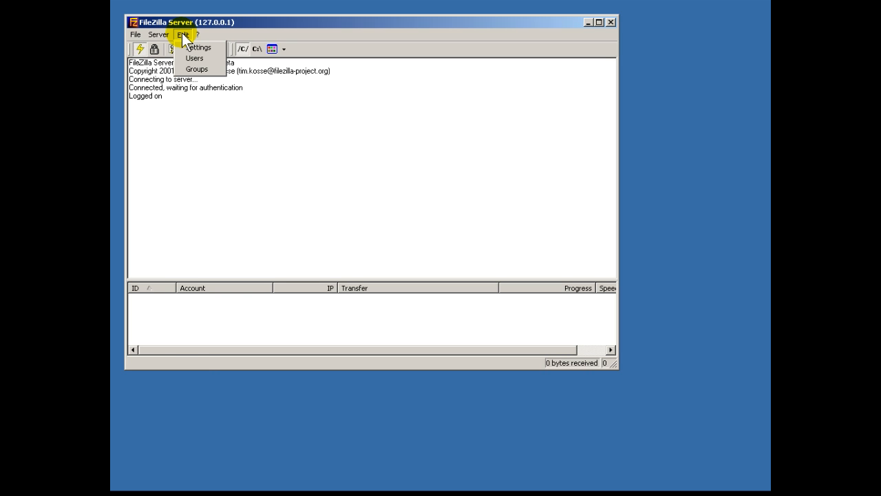
left_click(196, 47)
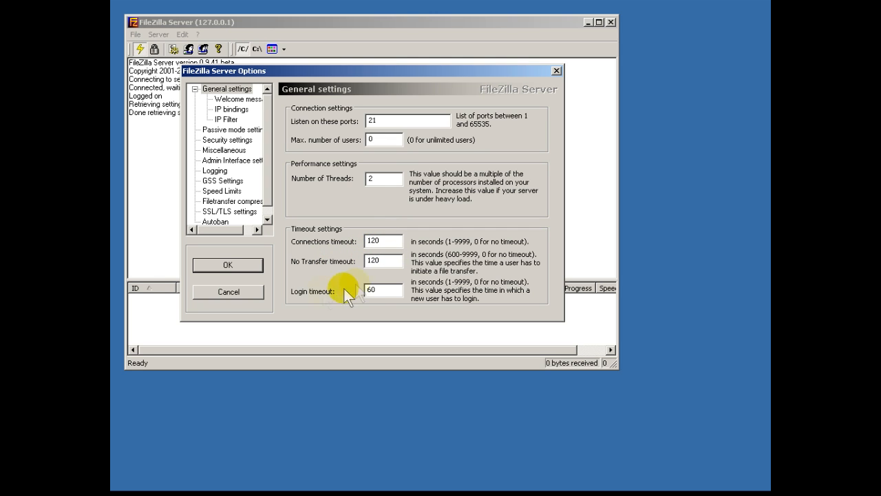
left_click(249, 99)
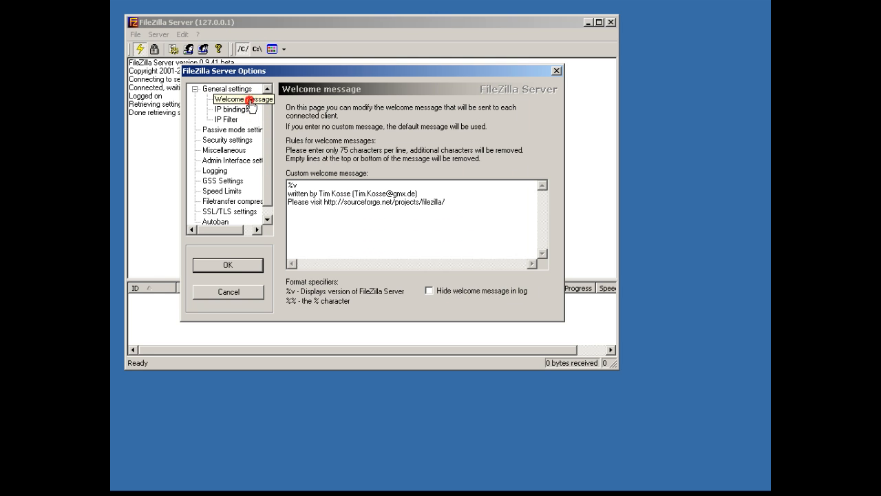
left_click_drag(328, 71, 376, 123)
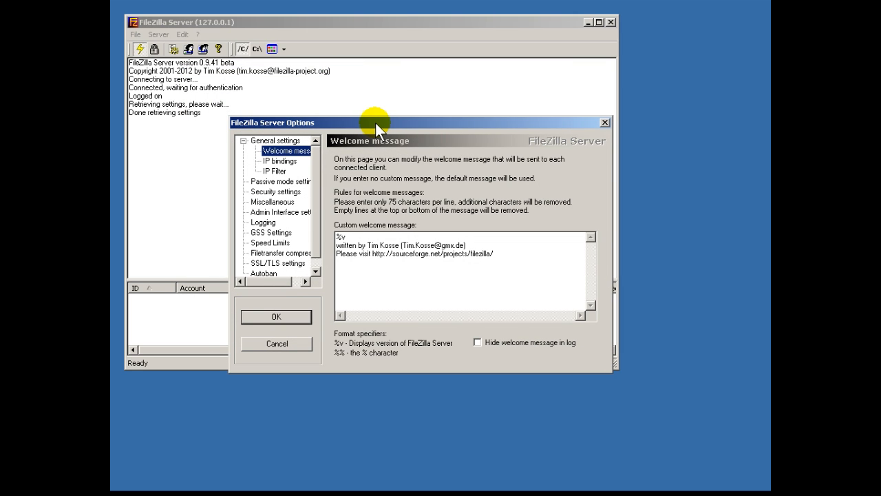
left_click_drag(375, 123, 353, 70)
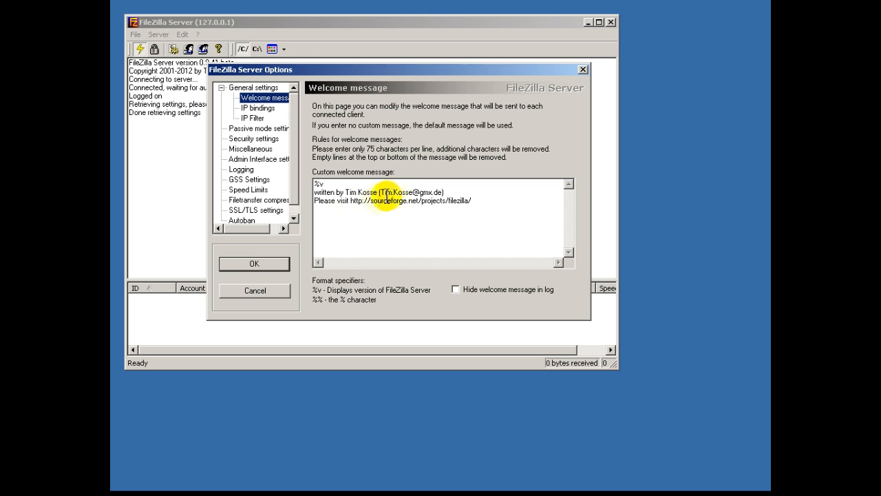
Review the IP bindings, IP filter, passive mode, security and miscellaneous server options.
left_click(256, 108)
left_click(254, 119)
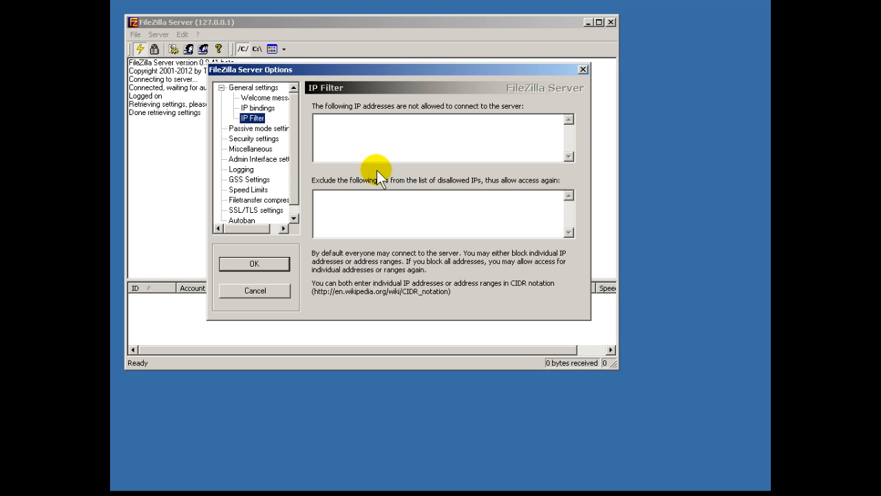
left_click(272, 131)
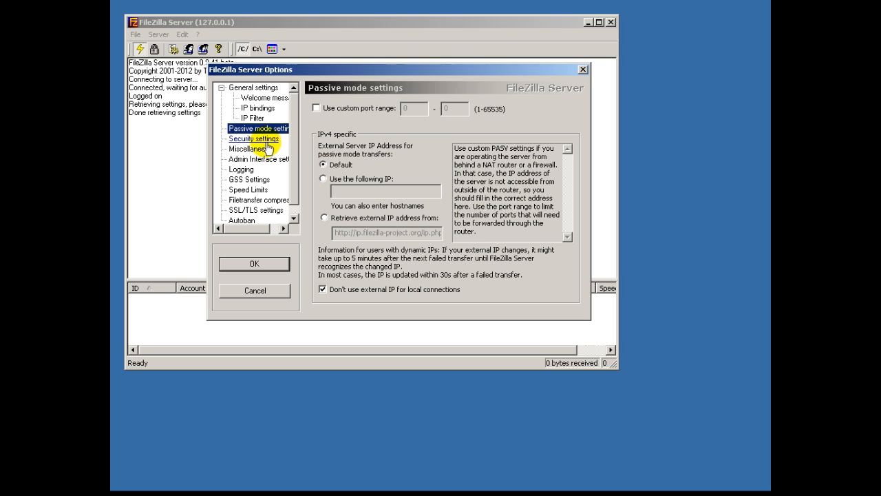
left_click(260, 140)
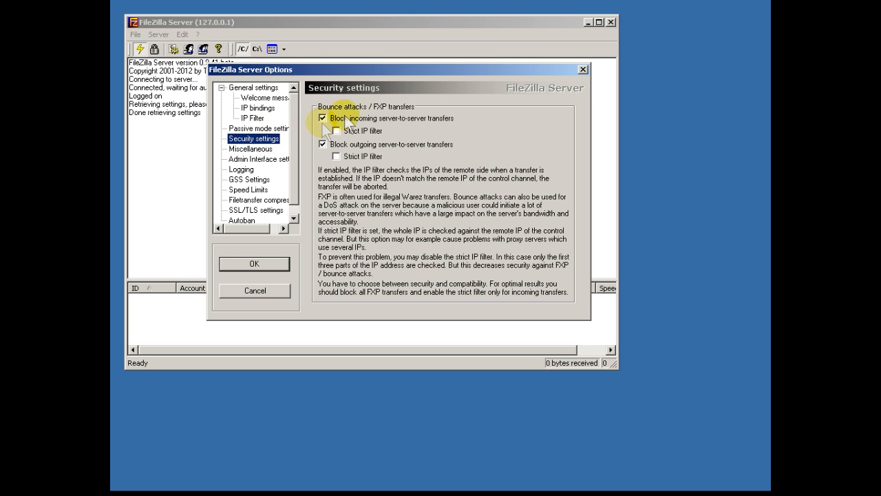
left_click(269, 151)
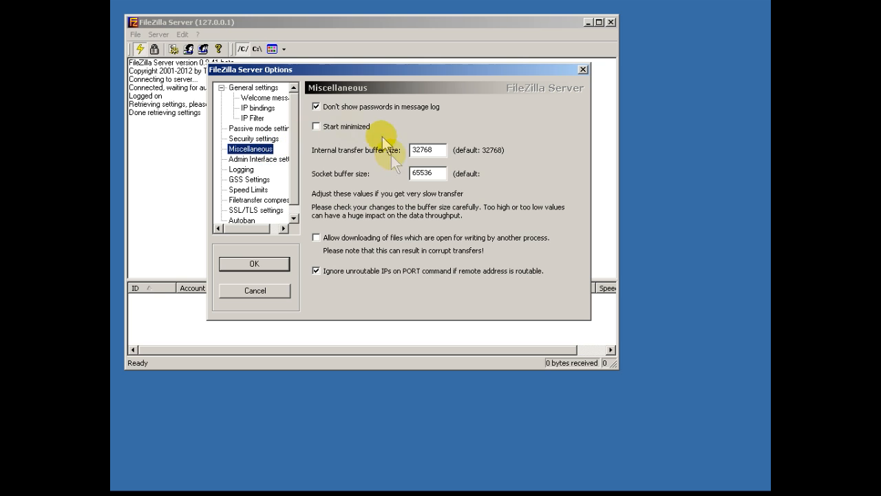
Review the admin interface, logging and GSS settings, briefly switching logging to file on and off.
left_click(251, 160)
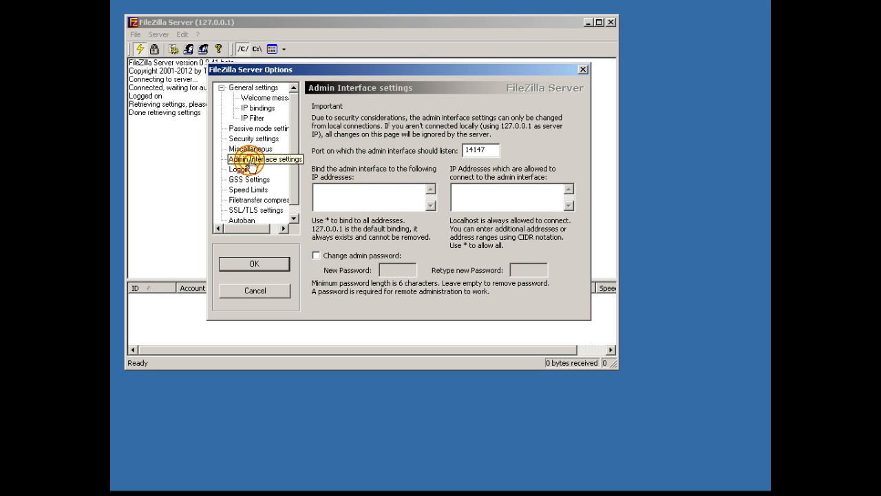
left_click(242, 169)
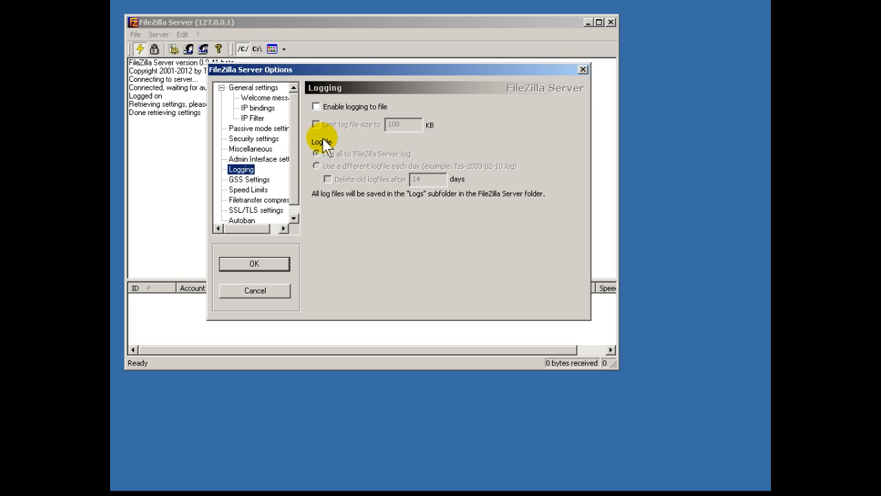
left_click(316, 107)
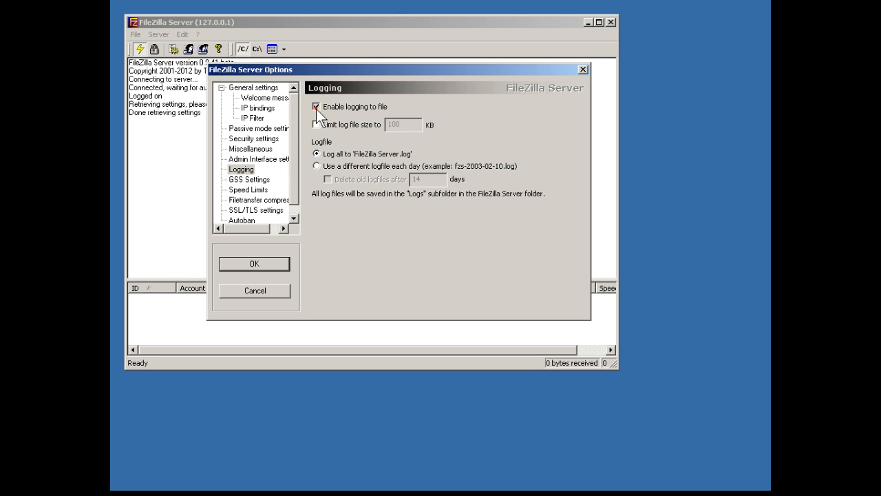
left_click(316, 107)
left_click(261, 178)
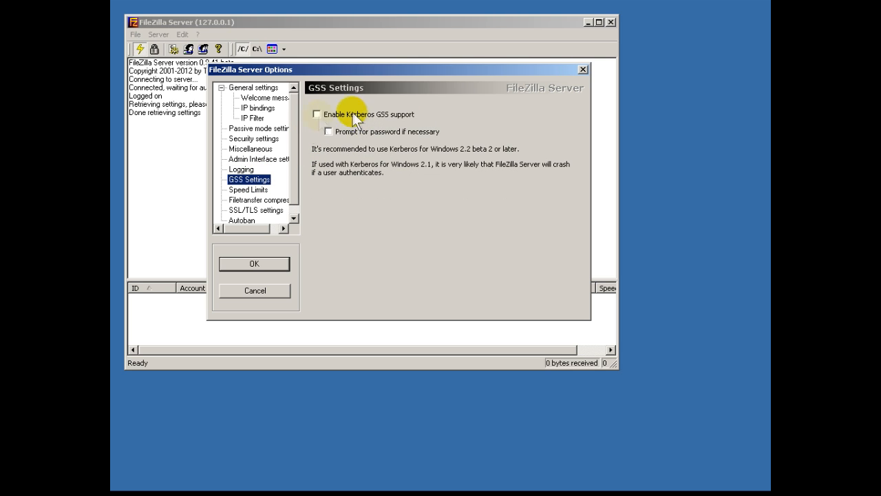
Try a constant download speed limit of 1000 kB/s and switch back to No Limit.
left_click(246, 191)
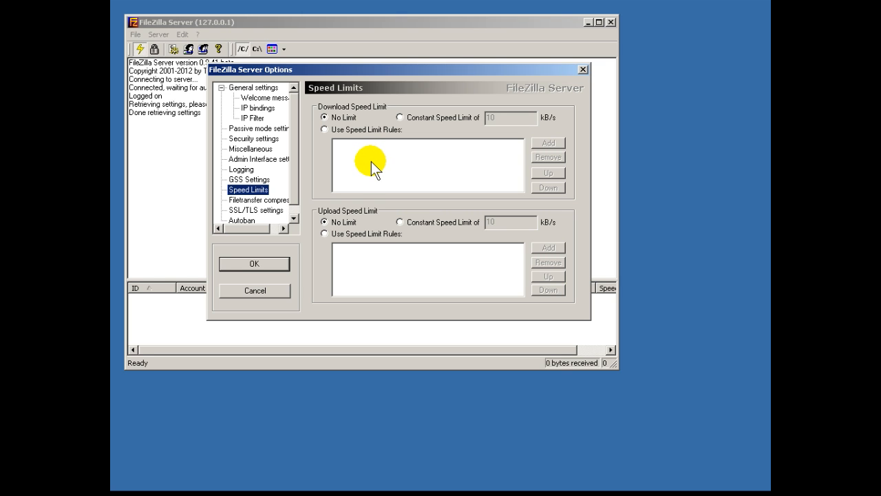
left_click(400, 118)
double_click(516, 116)
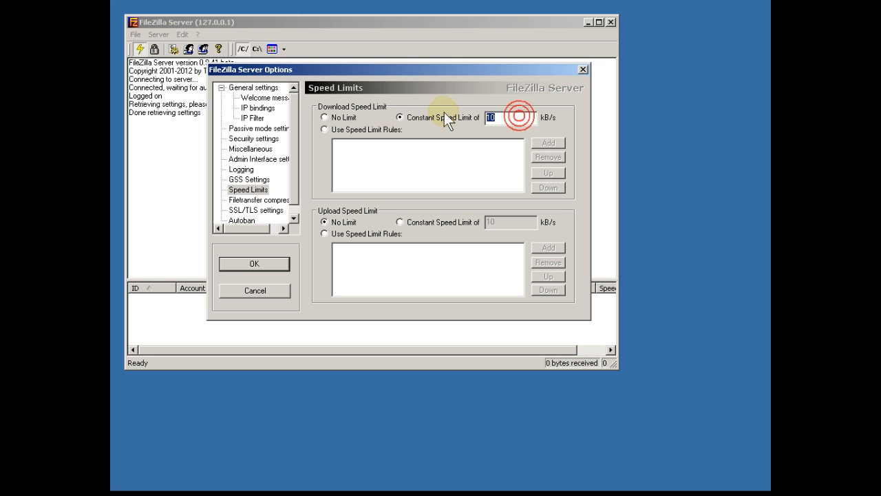
type("100")
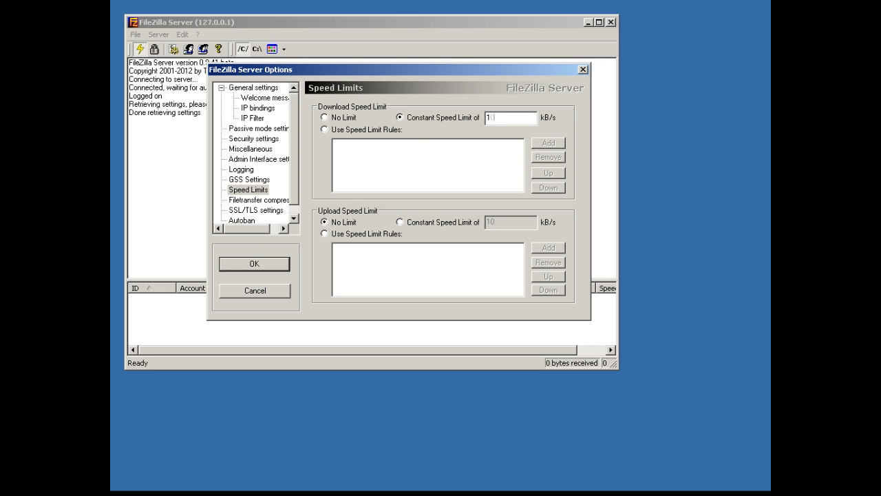
type("0")
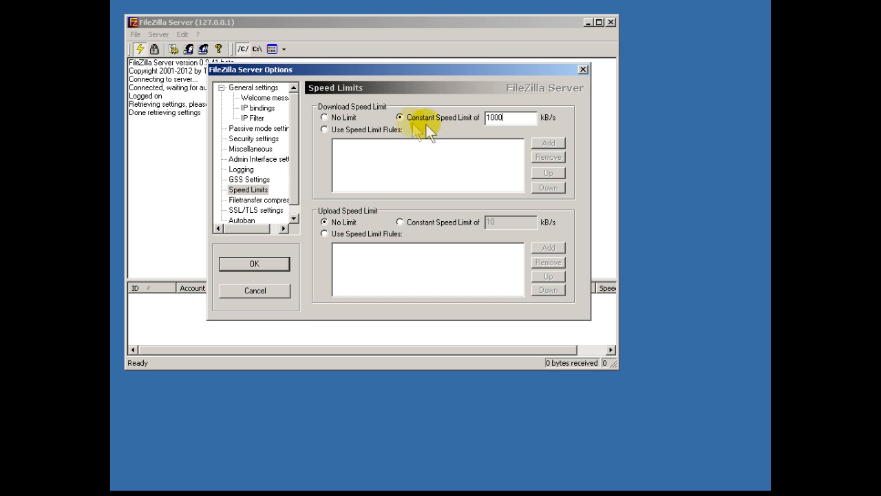
left_click(327, 118)
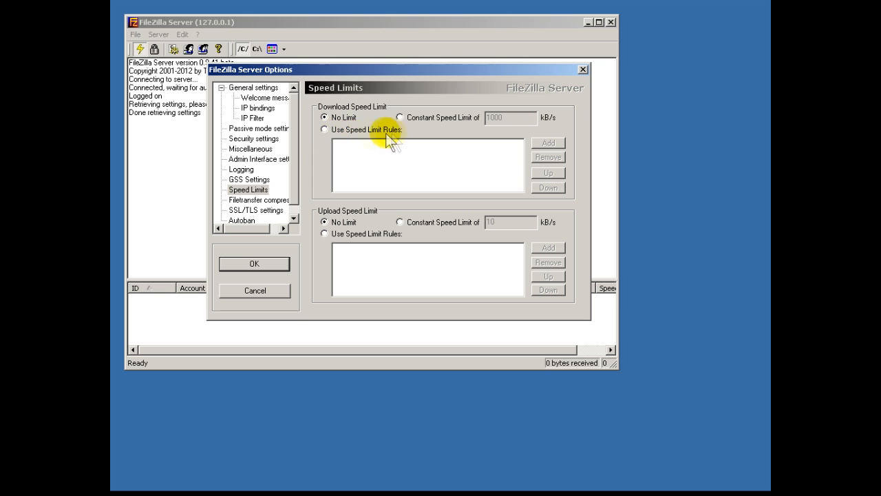
Add a download speed limit rule of 8 kB/s covering all seven days, without date or time restrictions.
left_click(323, 129)
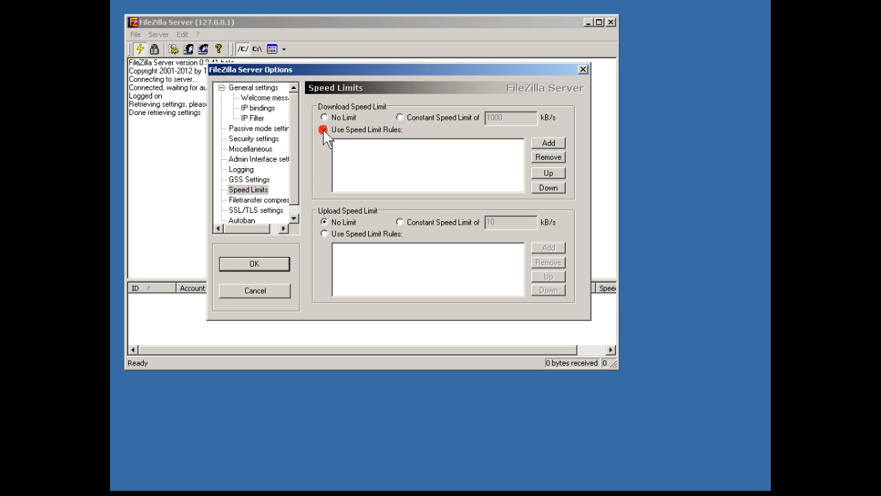
left_click(544, 143)
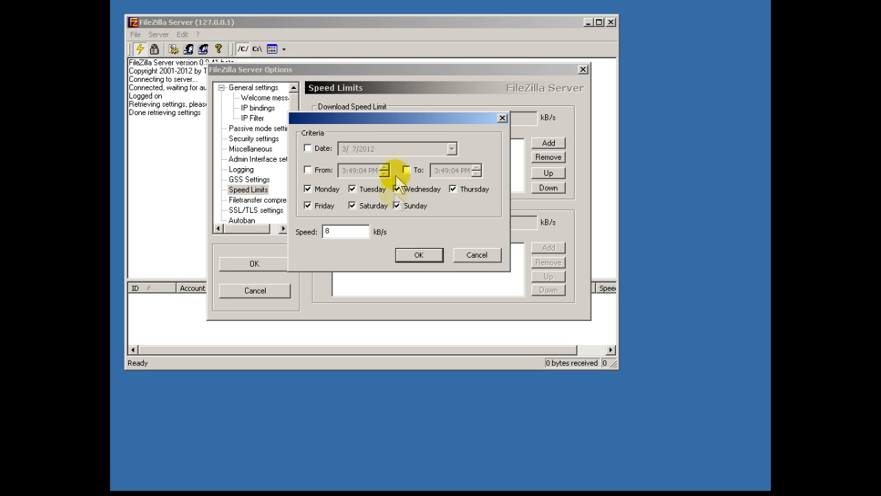
left_click(307, 148)
left_click(307, 148)
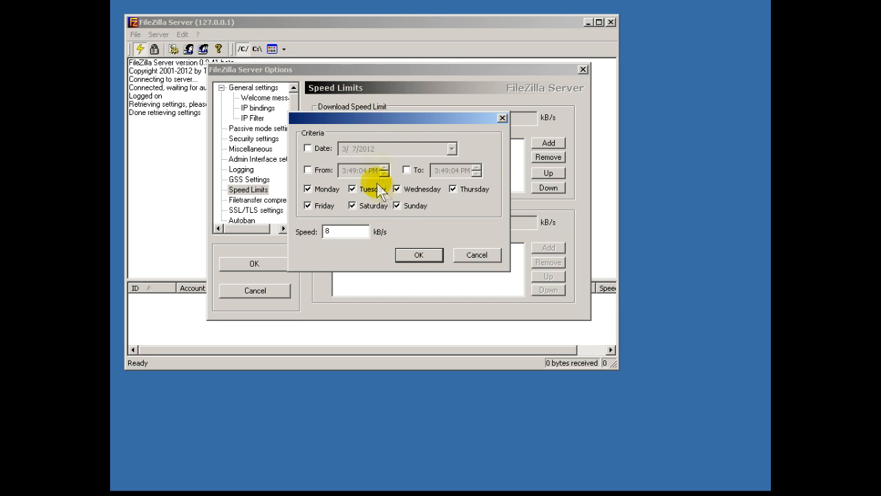
left_click(418, 255)
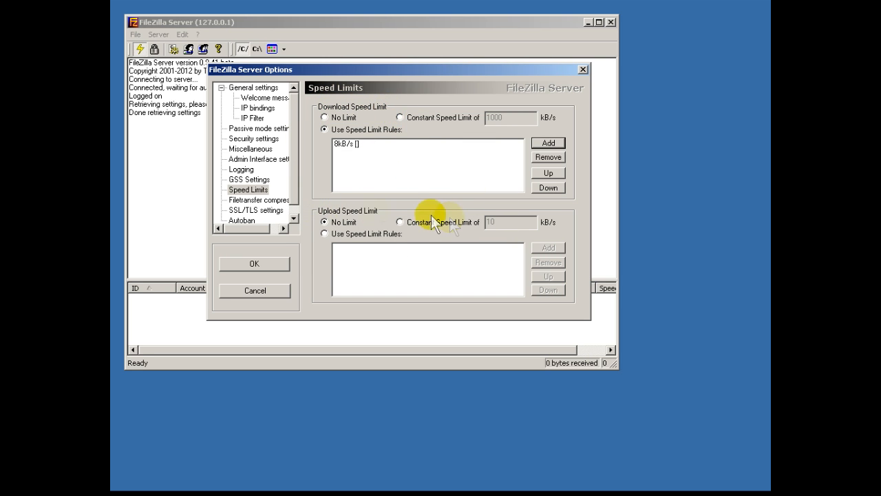
Review the file transfer compression, SSL/TLS and Autoban settings.
left_click(248, 199)
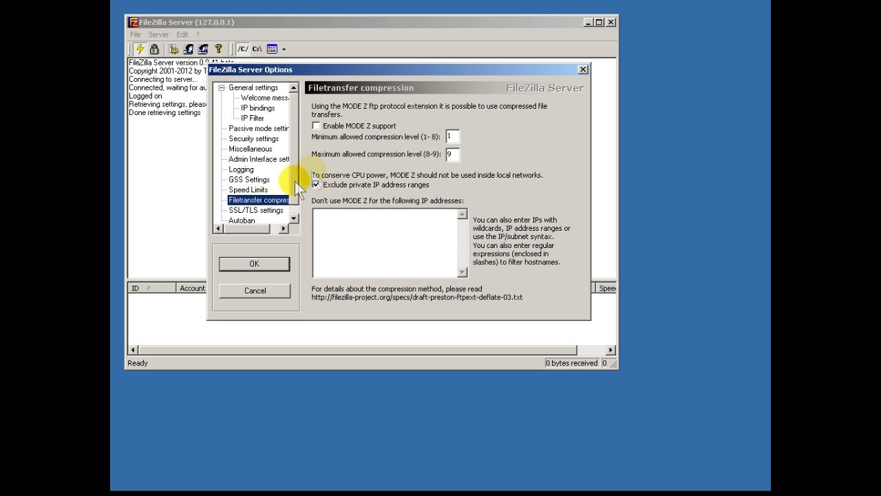
left_click(262, 210)
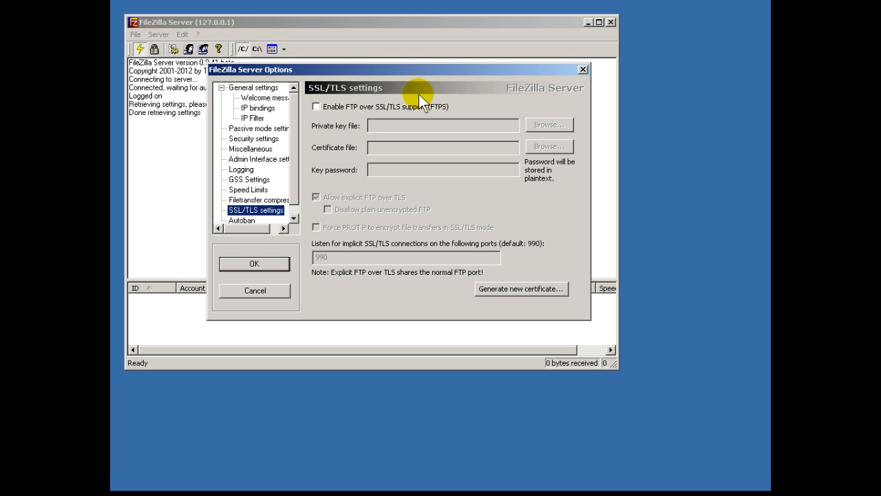
left_click_drag(293, 131, 296, 149)
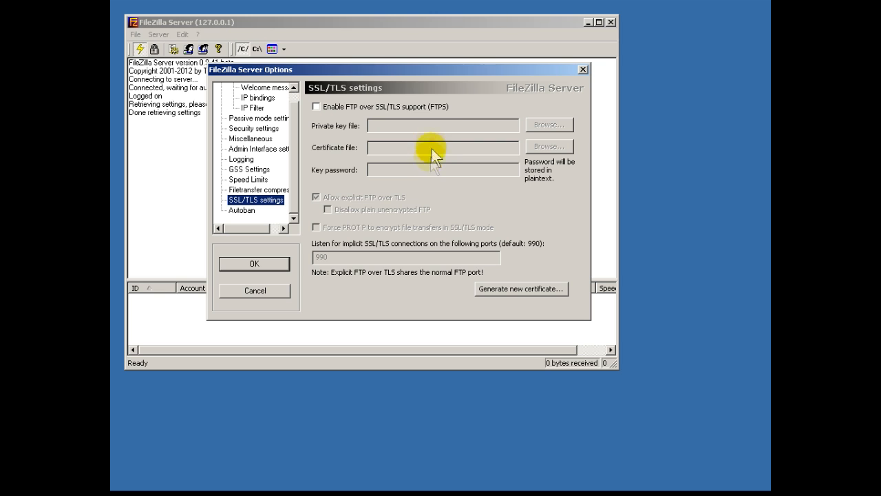
left_click(242, 210)
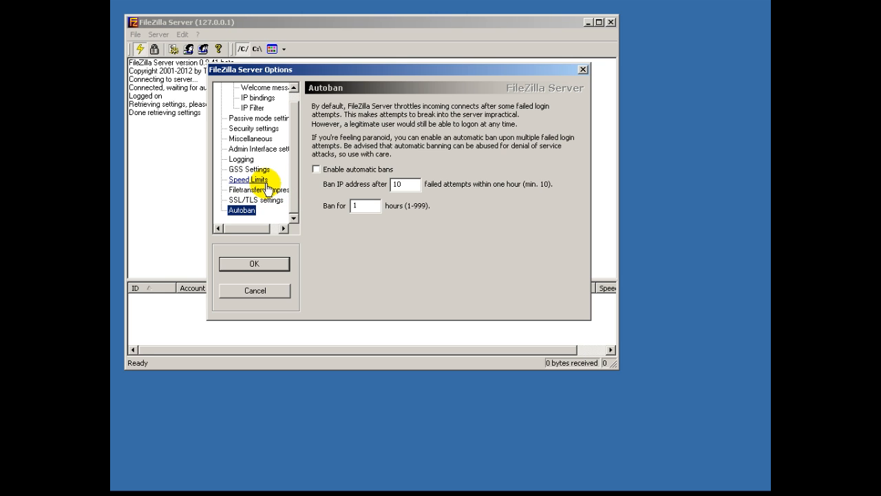
Return the download speed limit to No Limit and close the server options without saving.
left_click(265, 182)
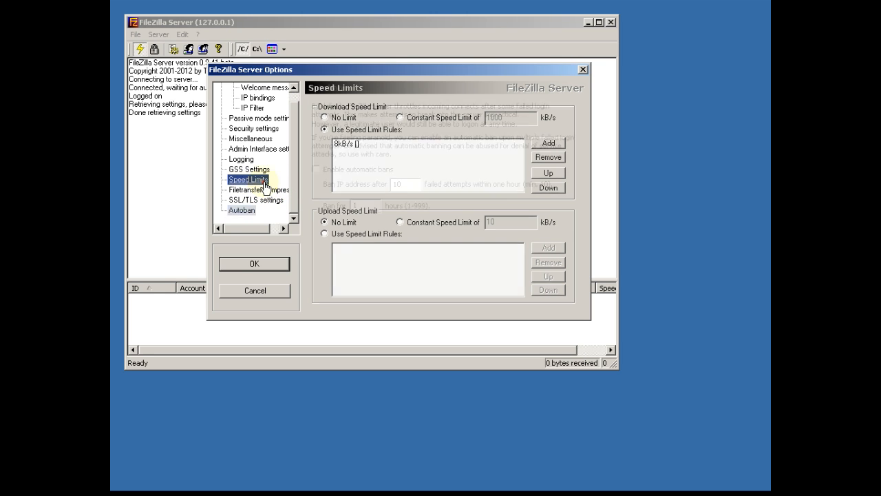
left_click(324, 117)
left_click_drag(295, 158, 297, 137)
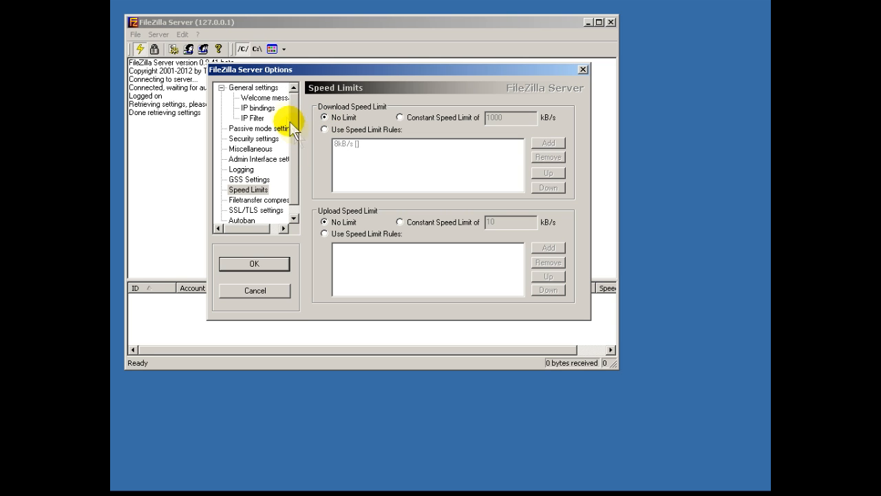
left_click(258, 89)
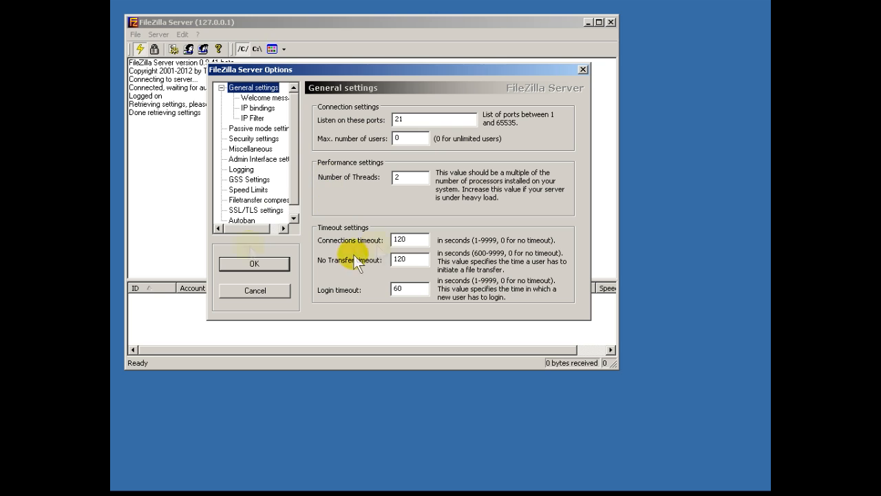
left_click(256, 291)
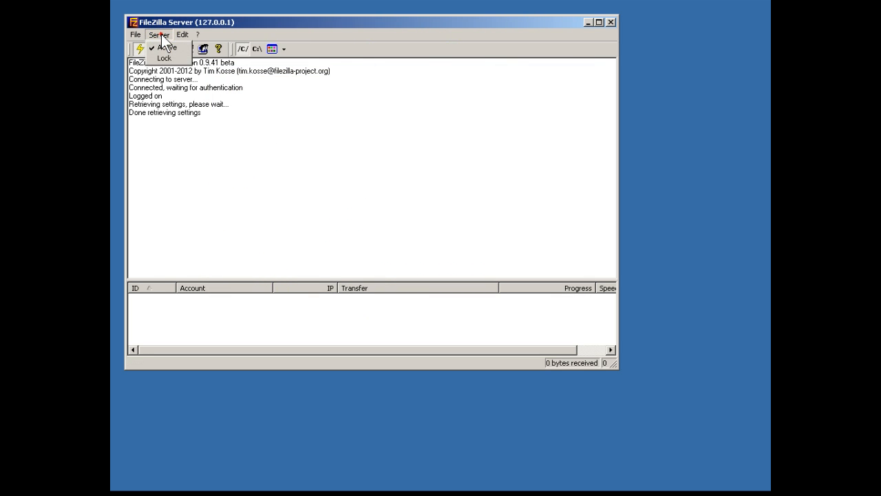
Try adding a user group named users in the group settings.
left_click(182, 35)
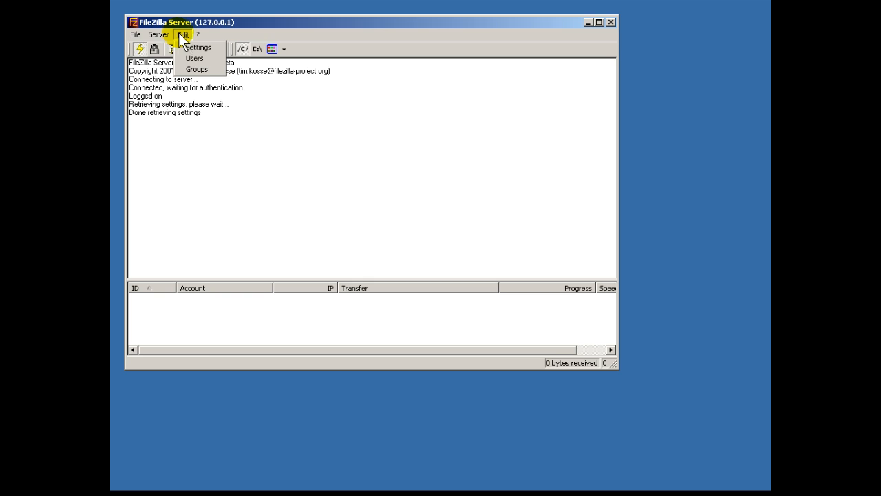
left_click(203, 70)
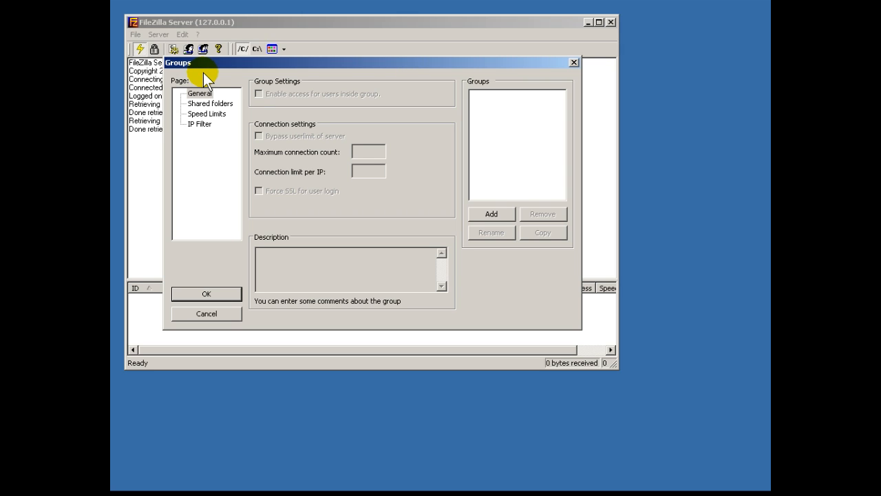
left_click(505, 211)
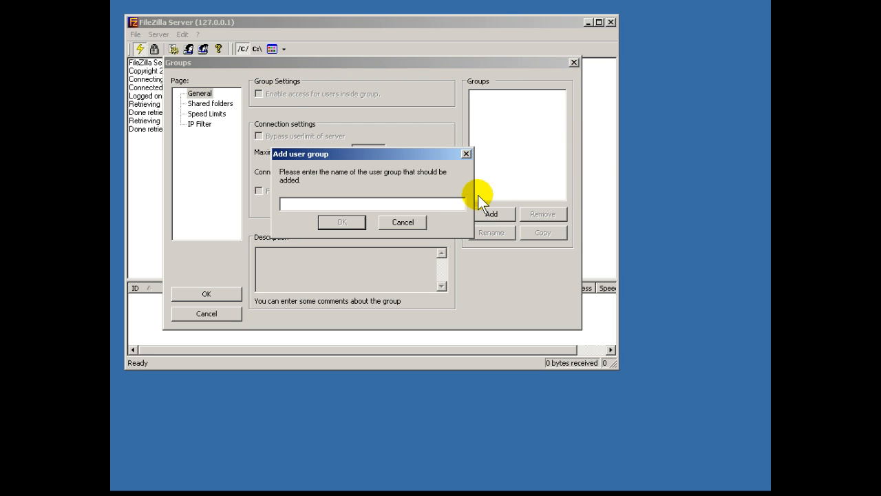
type("users")
left_click(358, 222)
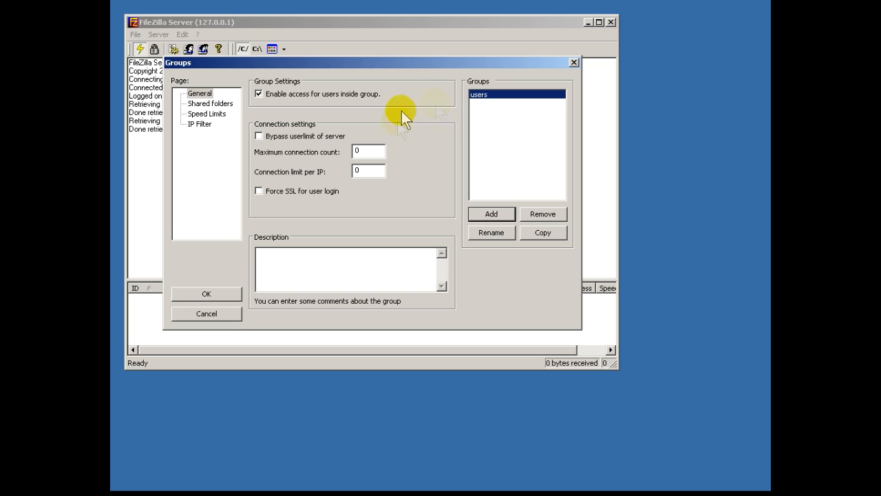
Review the group's shared folders, speed limits and IP filter settings, and close the group settings without saving.
left_click(210, 103)
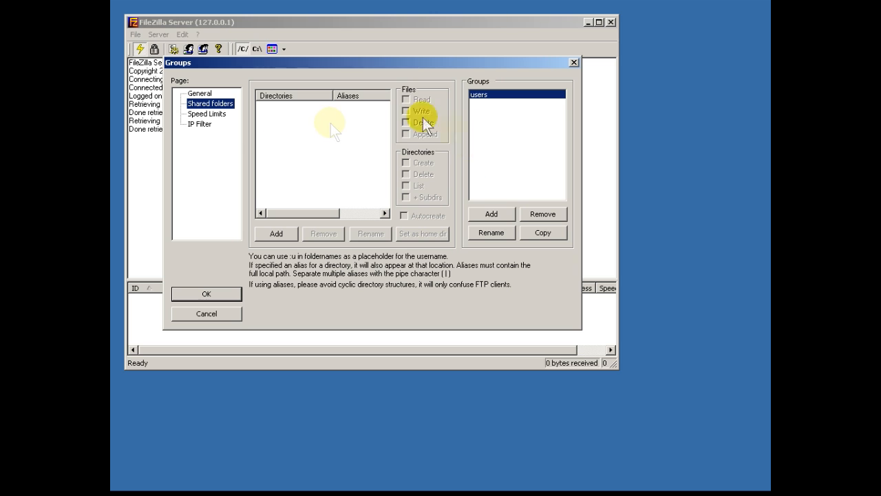
left_click(211, 114)
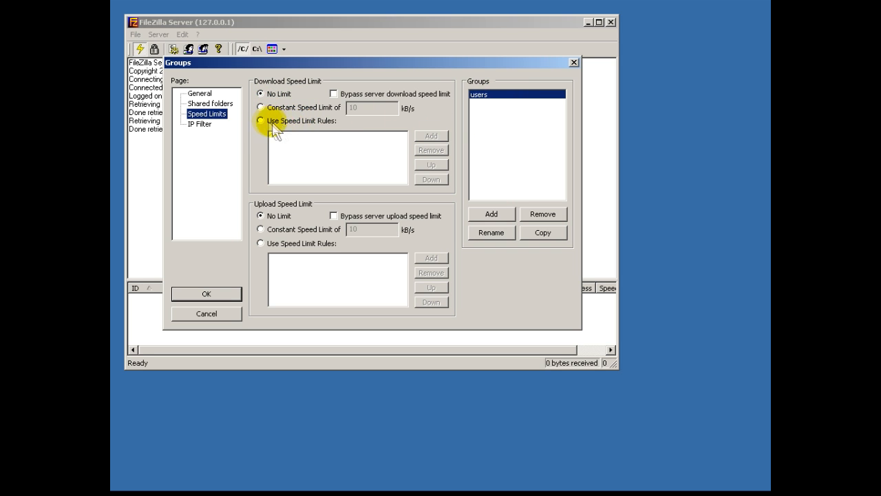
left_click(199, 124)
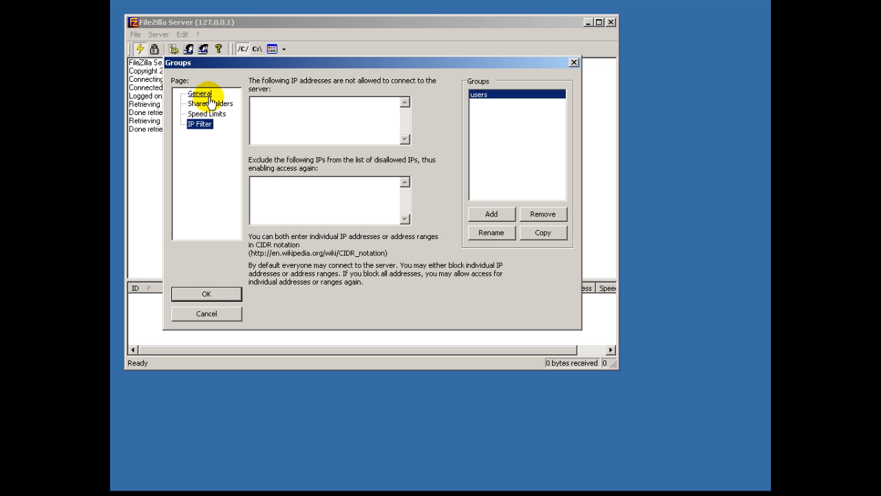
left_click(204, 312)
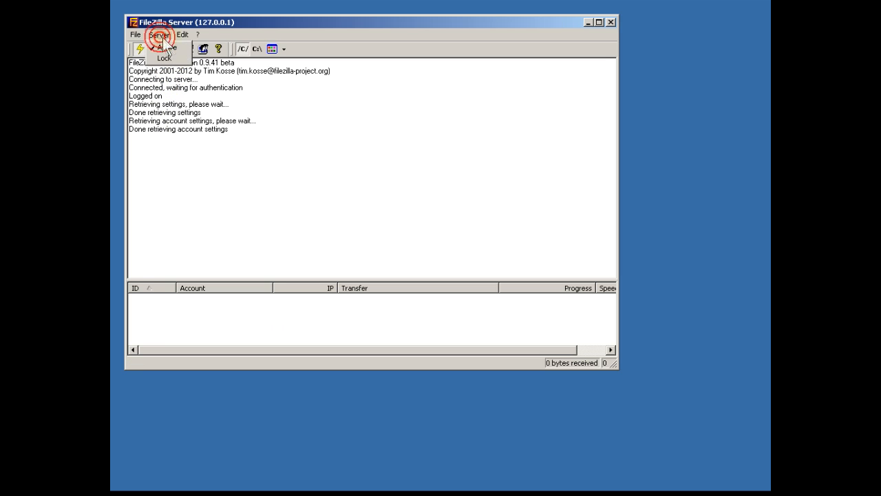
Open the user account settings and select the dvr account.
left_click(182, 35)
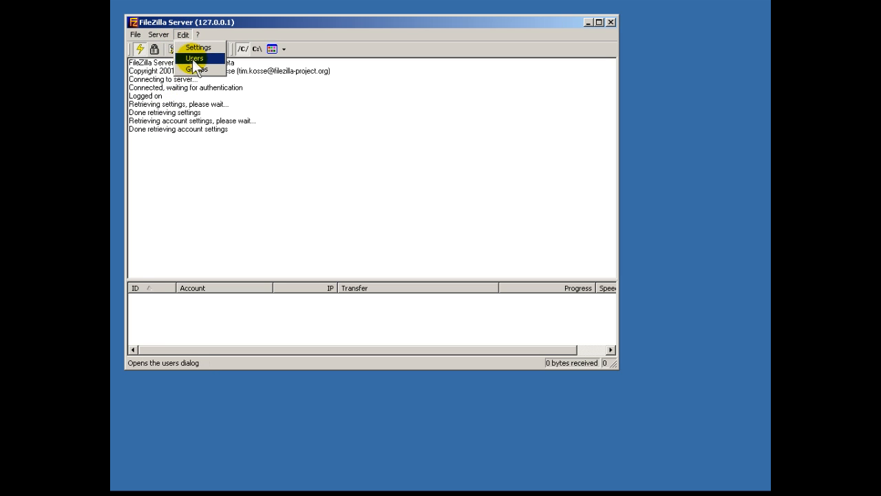
left_click(195, 59)
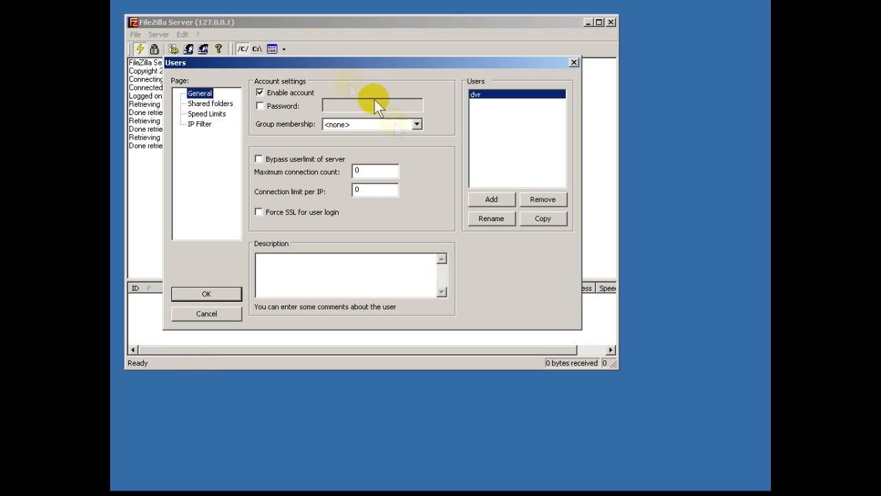
left_click(484, 95)
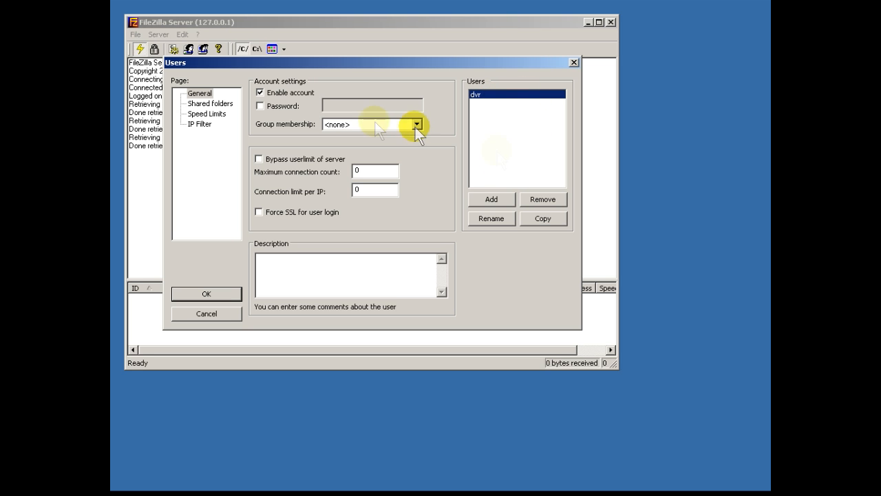
Try the password requirement on the dvr account, switch it back off, and view the group membership choices.
left_click(260, 92)
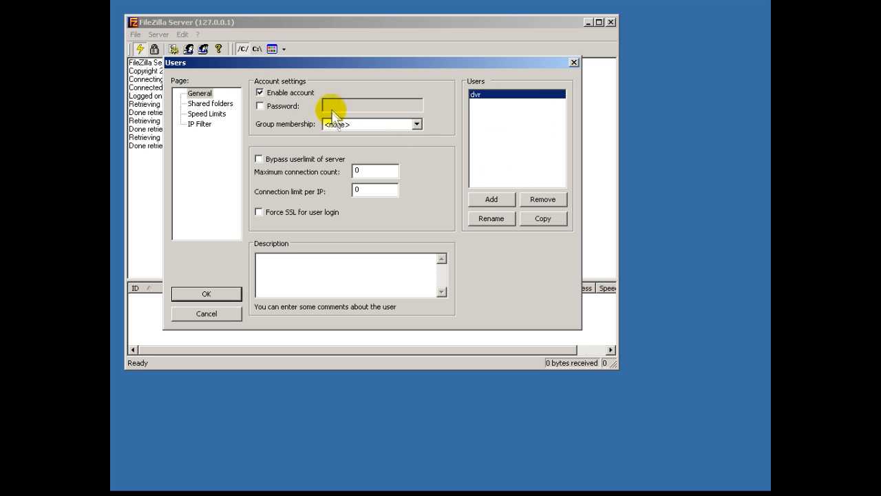
left_click(260, 106)
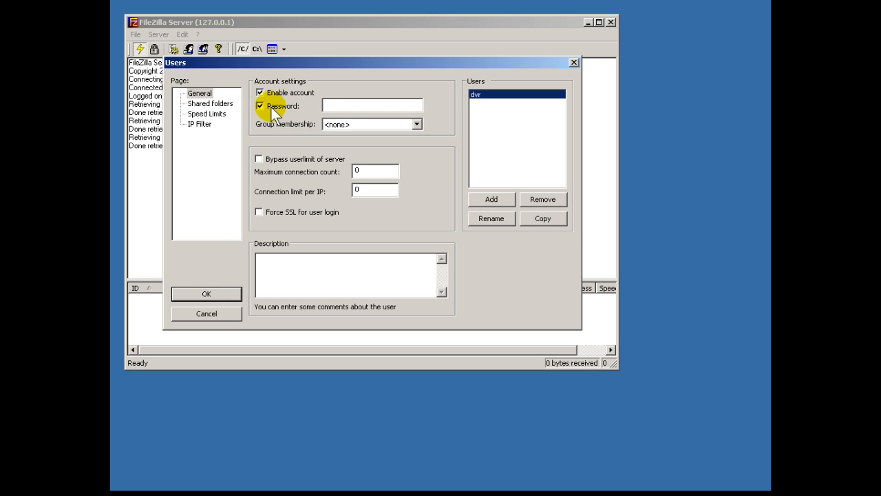
left_click(260, 106)
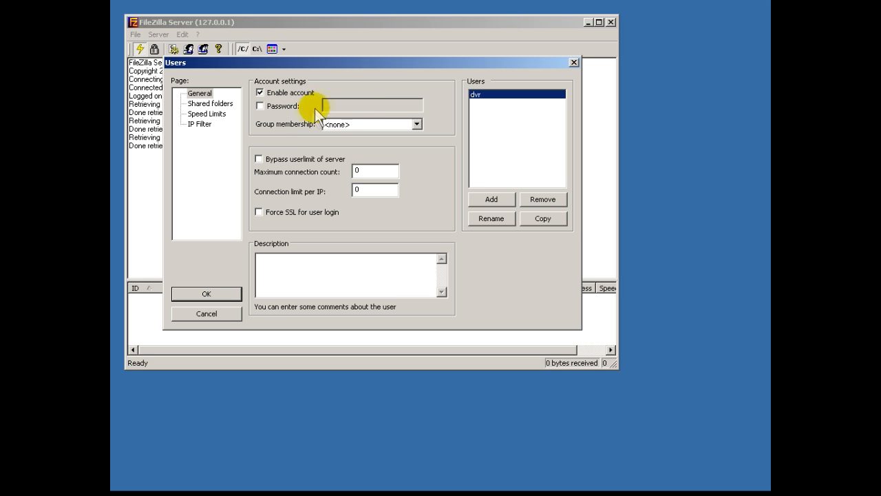
left_click(348, 125)
left_click(346, 124)
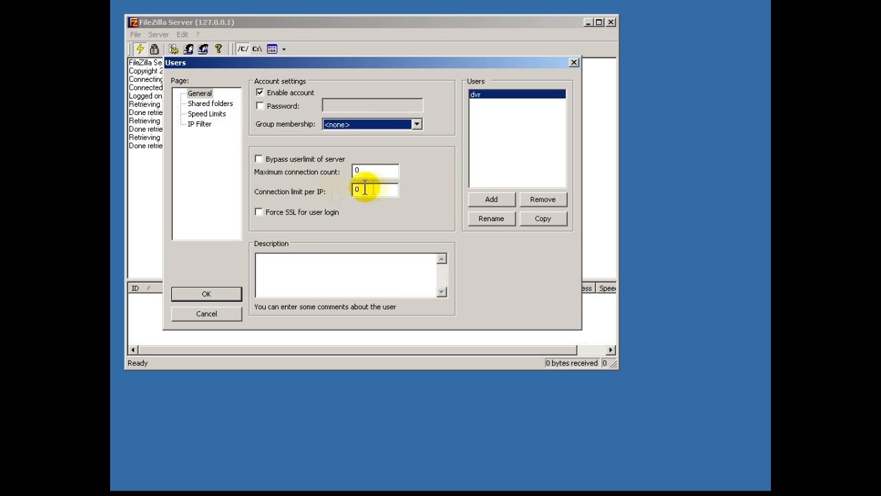
In the dvr account's shared folders, try F: as the home directory and switch back to F:\DVR TEST.
left_click(210, 103)
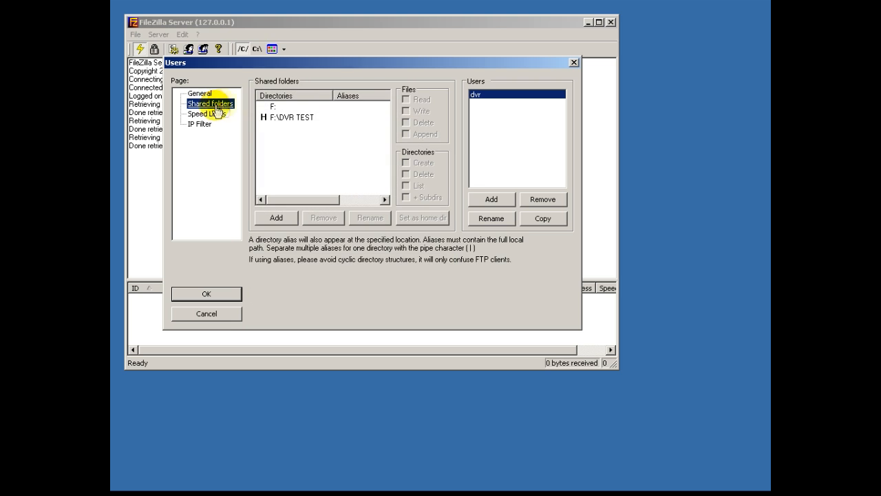
left_click(299, 118)
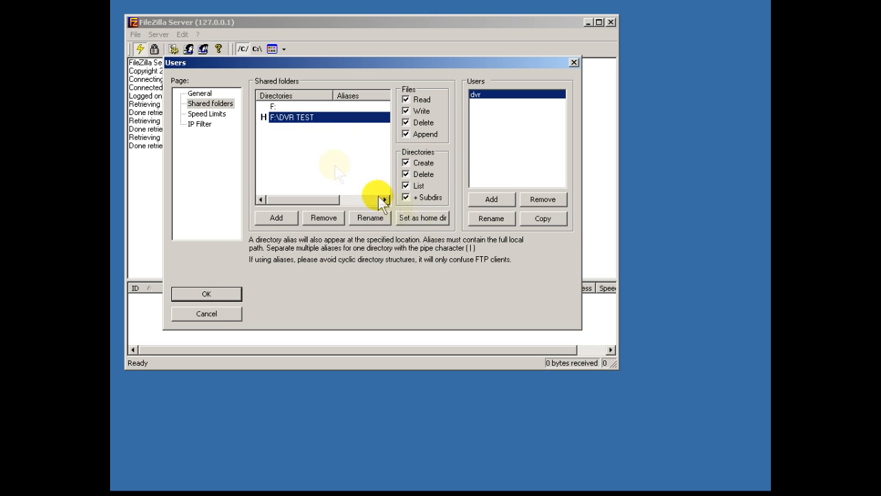
left_click(282, 107)
left_click(418, 216)
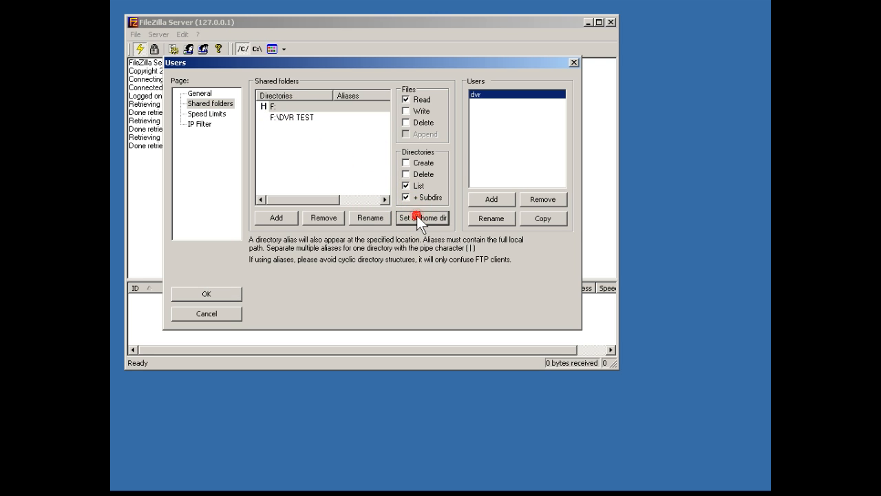
left_click(303, 117)
left_click(419, 217)
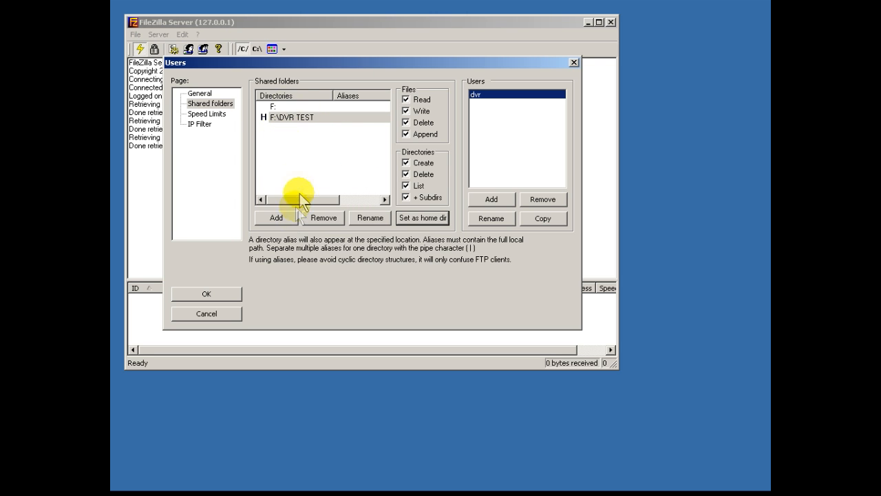
Add the folder F:\BIG DRIVE to the dvr account's shared folders and make it the home directory.
left_click(280, 218)
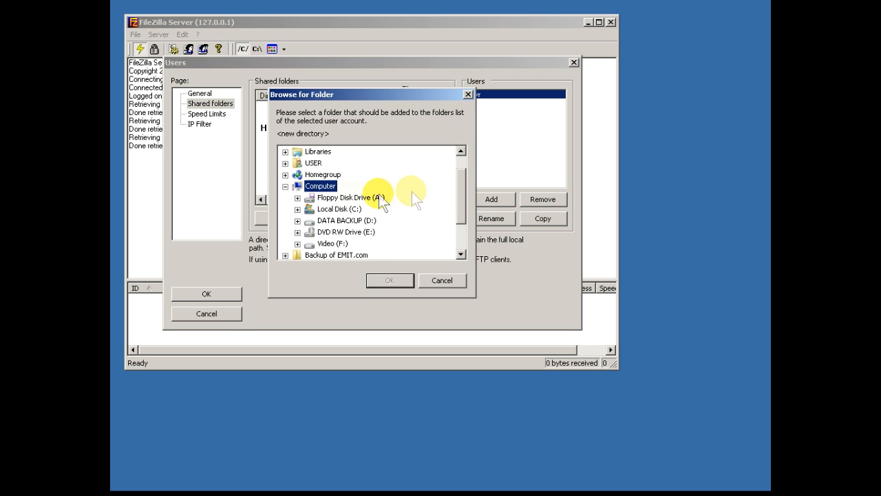
left_click_drag(461, 189, 457, 222)
left_click(297, 197)
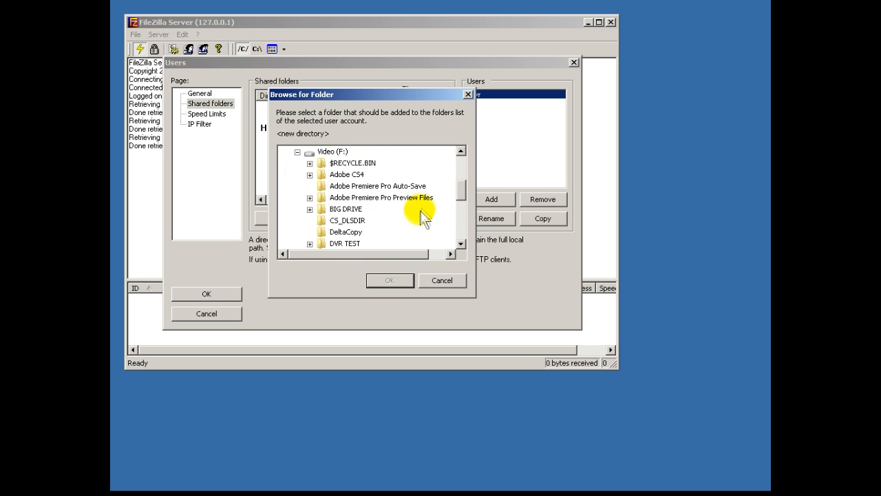
left_click(355, 209)
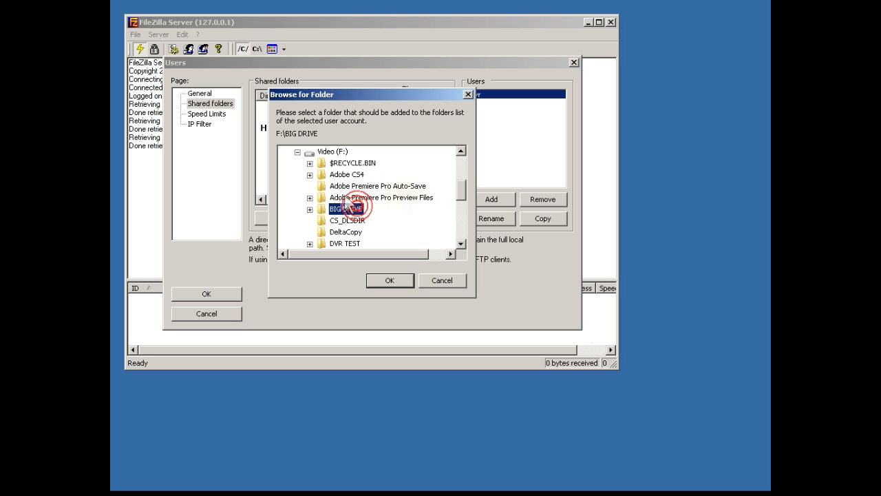
left_click(390, 279)
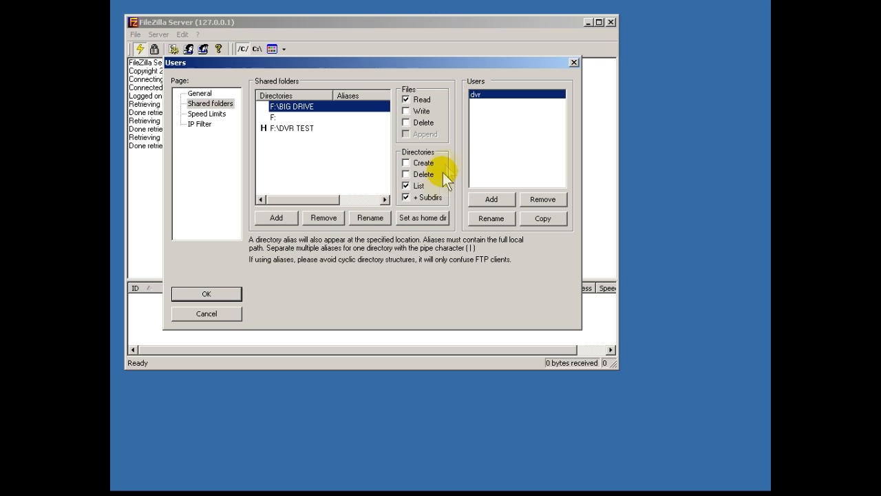
left_click(432, 216)
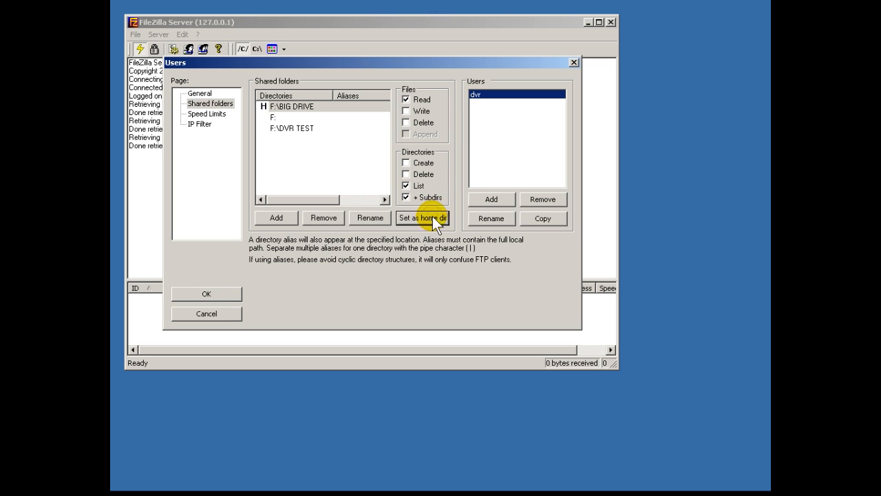
Grant write, delete and append permissions for files and create and delete permissions for directories on F:\BIG DRIVE.
left_click(407, 110)
left_click(406, 122)
left_click(406, 135)
left_click(406, 163)
left_click(406, 175)
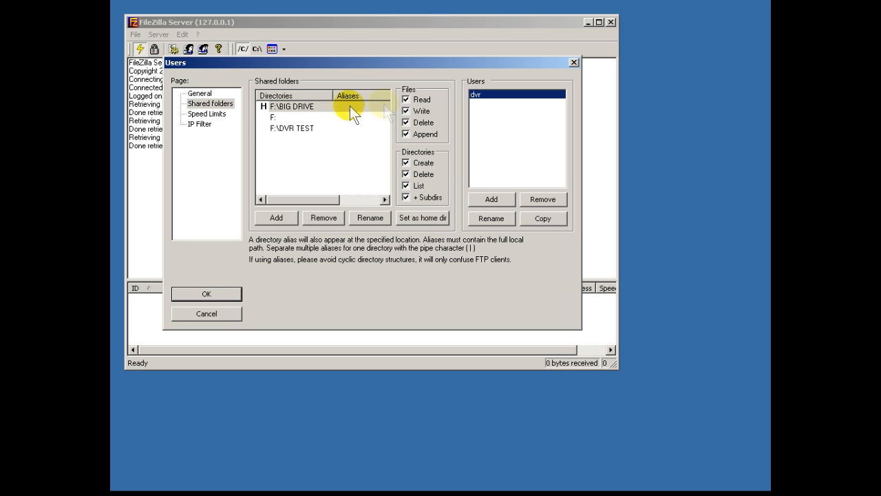
Make F:\DVR TEST the home directory again and remove F:\BIG DRIVE from the shared folders.
left_click(306, 128)
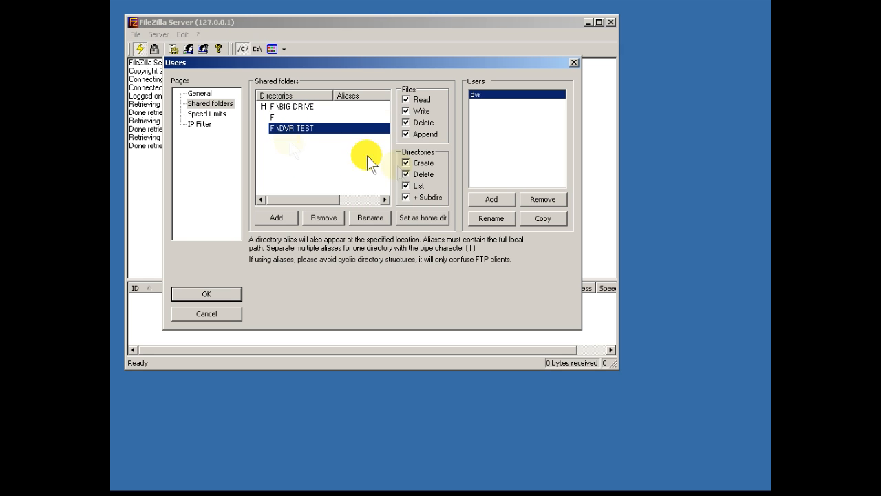
left_click(407, 216)
left_click(292, 106)
left_click(323, 217)
Remove F: from the dvr account's shared folders and select the F:\DVR TEST folder.
left_click(279, 106)
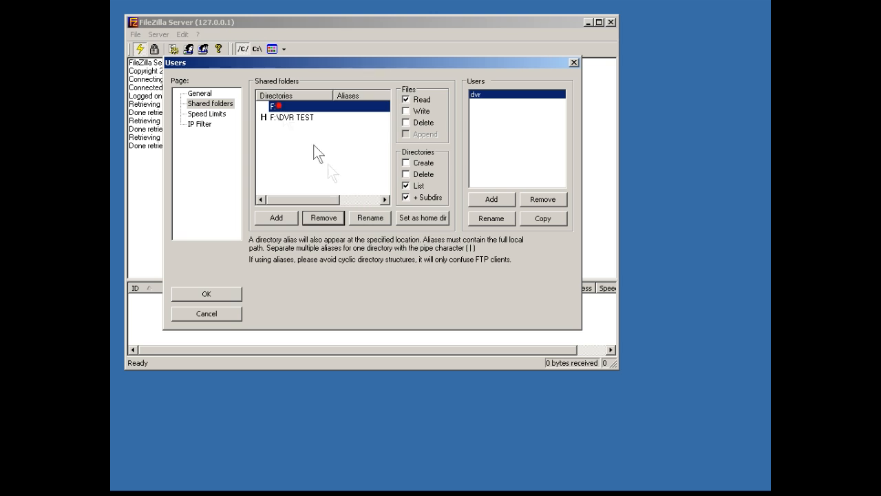
left_click(323, 217)
left_click(290, 107)
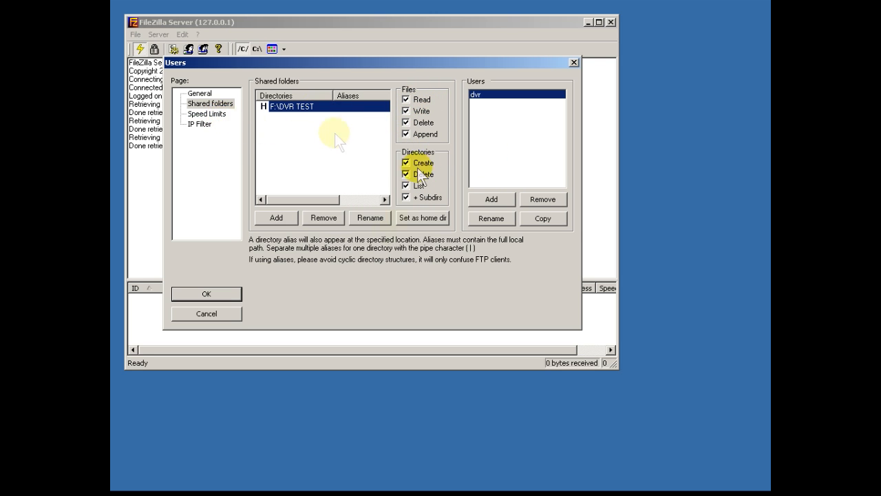
Review the dvr account's speed limits and IP filter, and save the user settings.
left_click(209, 114)
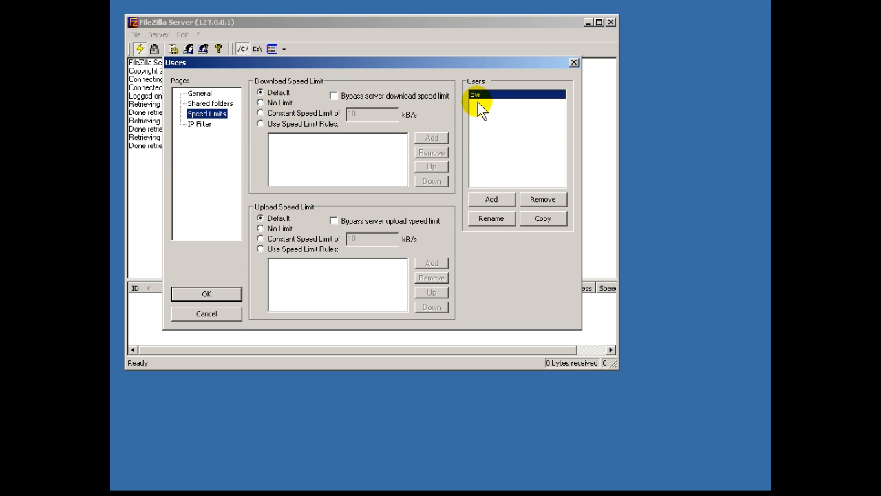
left_click(198, 125)
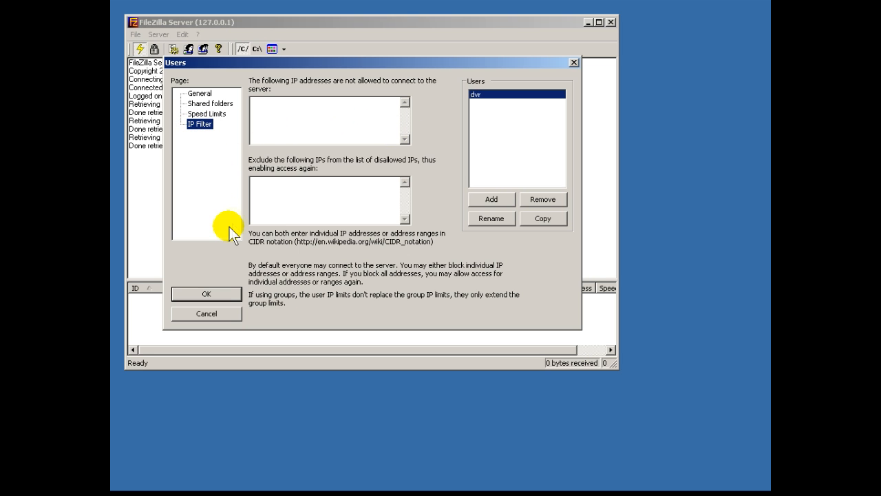
left_click(225, 294)
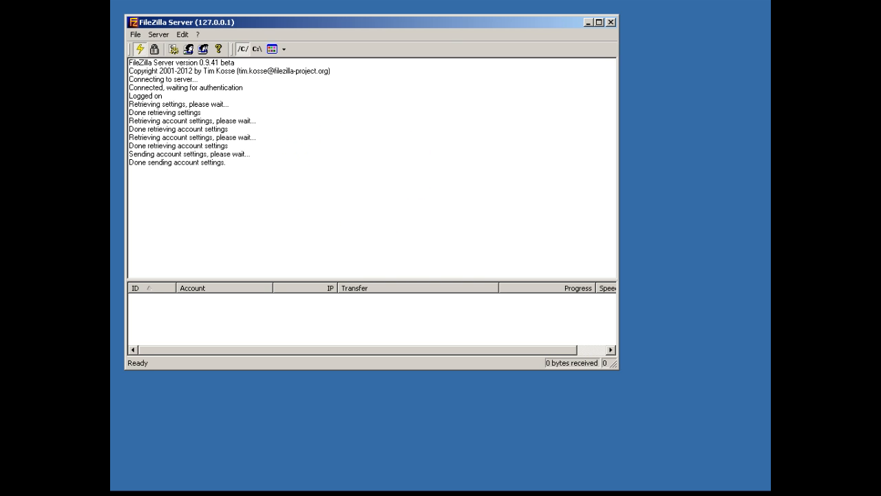
Switch to the FileZilla client, reduce its maximized window and place it partly over the server window.
key("alt+Tab")
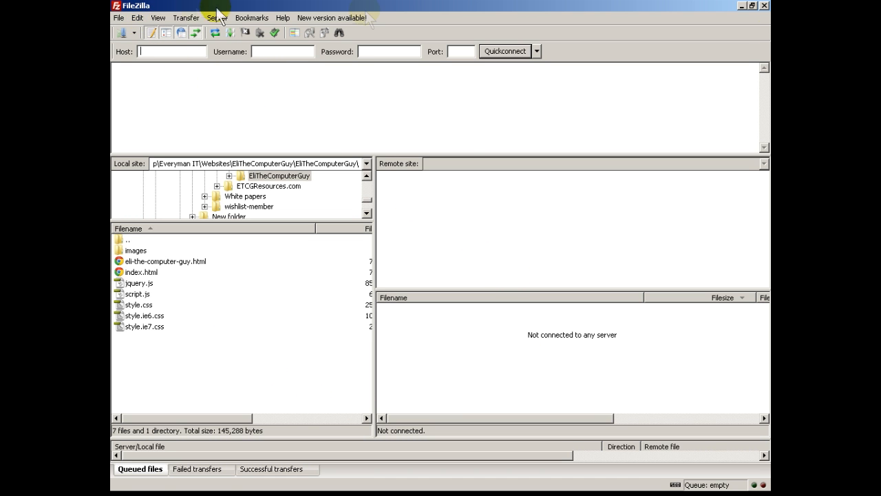
left_click(752, 7)
left_click_drag(458, 95, 553, 66)
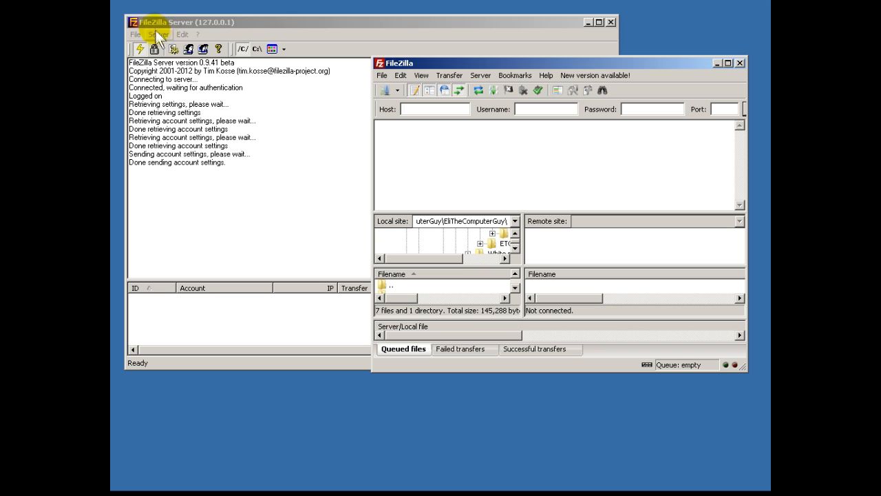
left_click_drag(422, 64, 305, 33)
Connect to the server at 127.0.0.1 with the username dvr and a blank password.
left_click(305, 77)
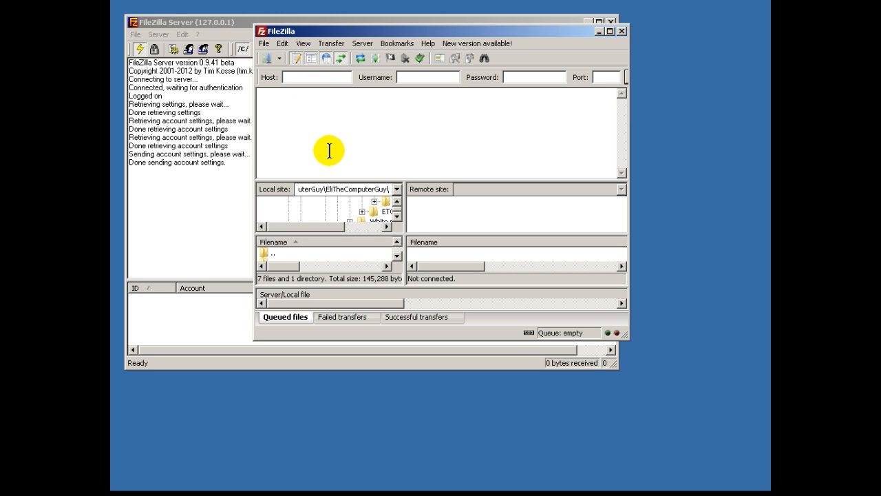
type("127.0.0.1")
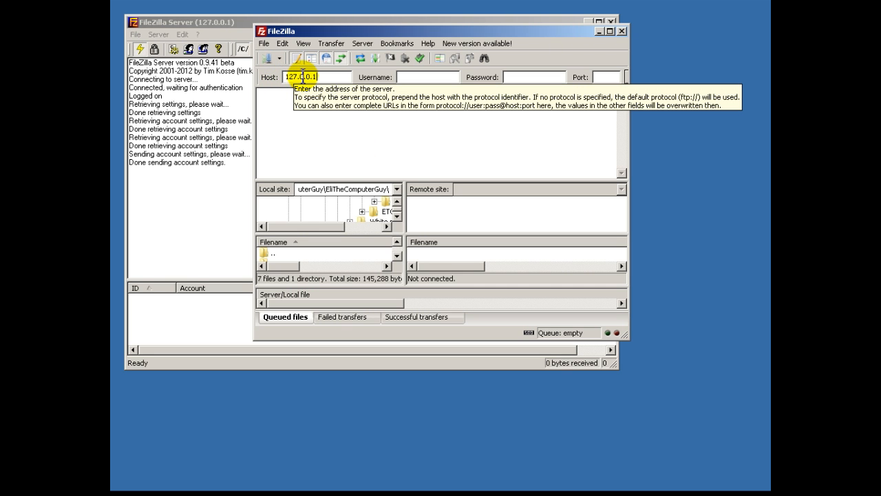
left_click(403, 79)
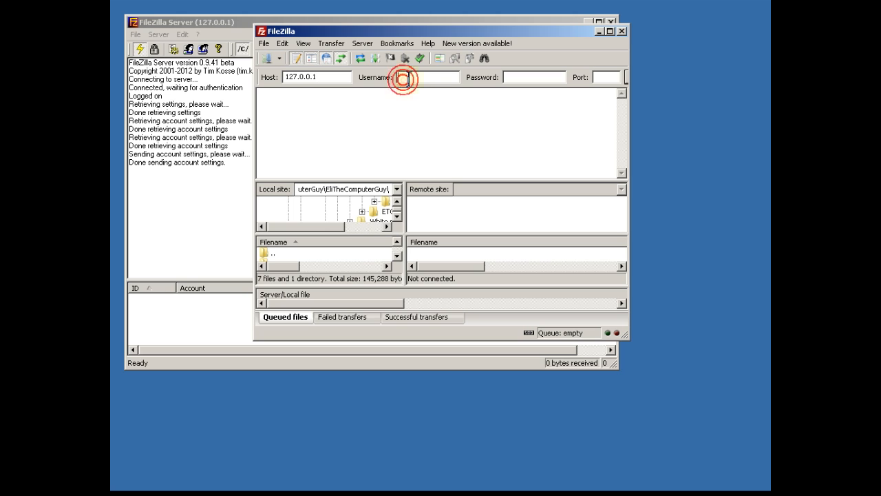
type("dvt")
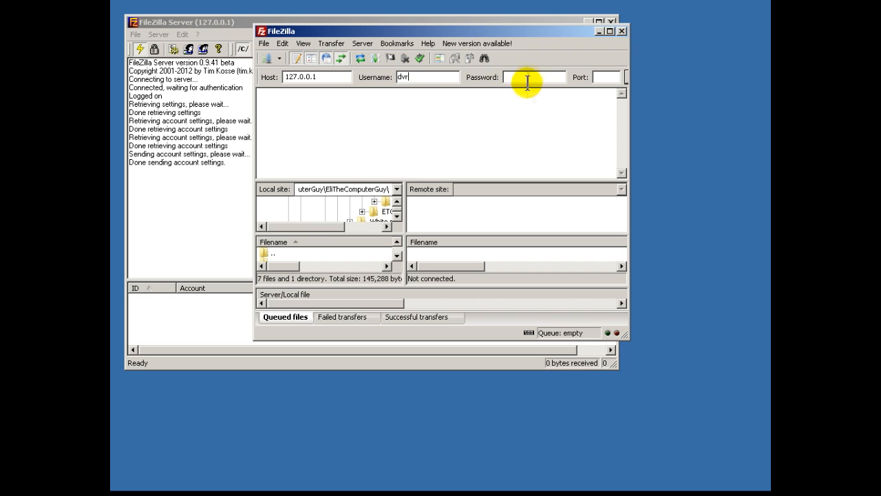
key("Return")
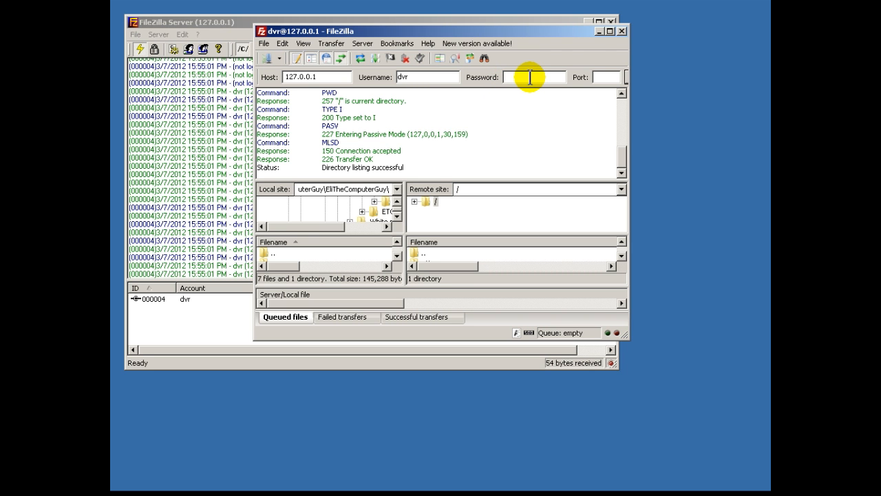
Move the client window off the server log, enlarge it to show the file lists, and check its message log.
left_click_drag(432, 29, 531, 22)
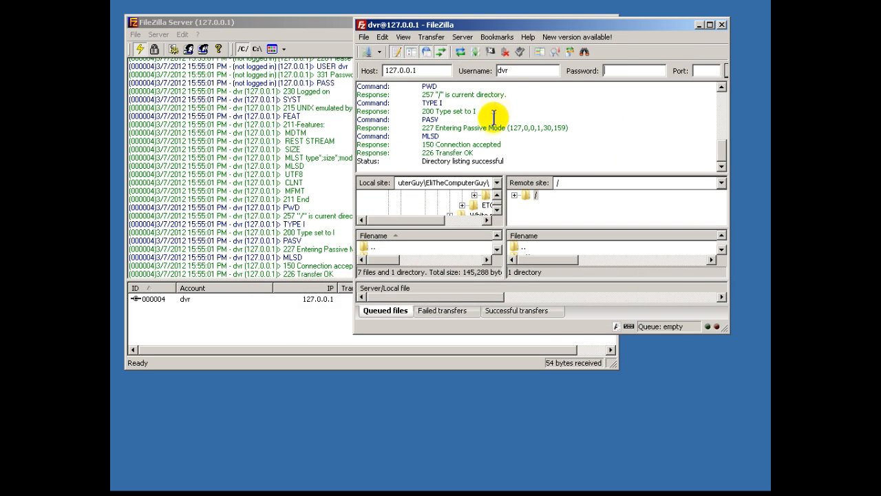
left_click_drag(727, 324, 768, 427)
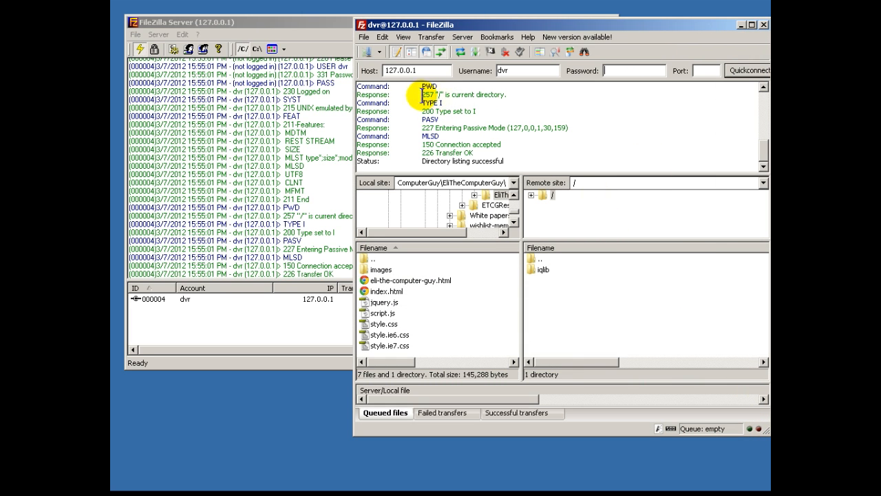
left_click_drag(765, 155, 722, 144)
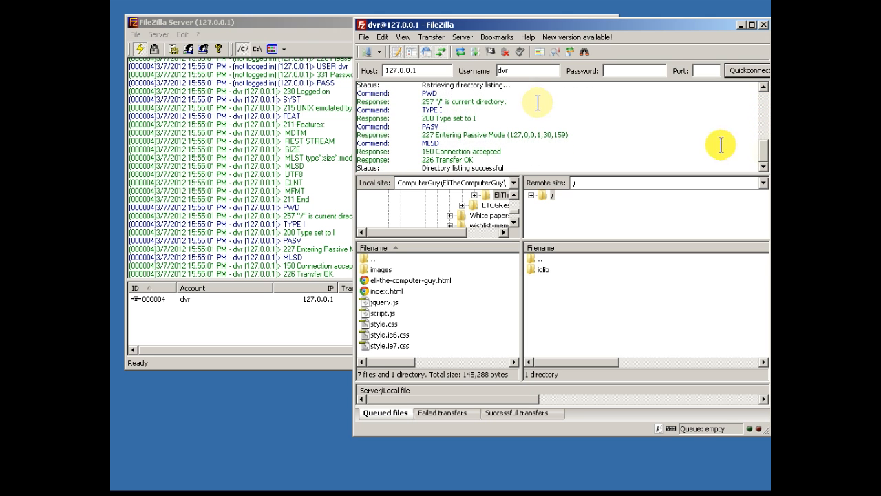
Review the dvr login entries in the FileZilla Server log and return to the FileZilla client.
left_click(285, 24)
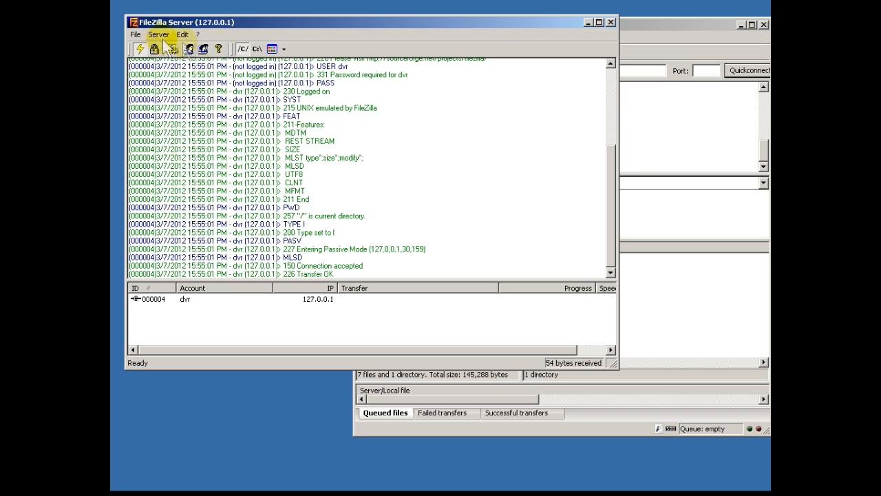
left_click_drag(611, 197, 611, 140)
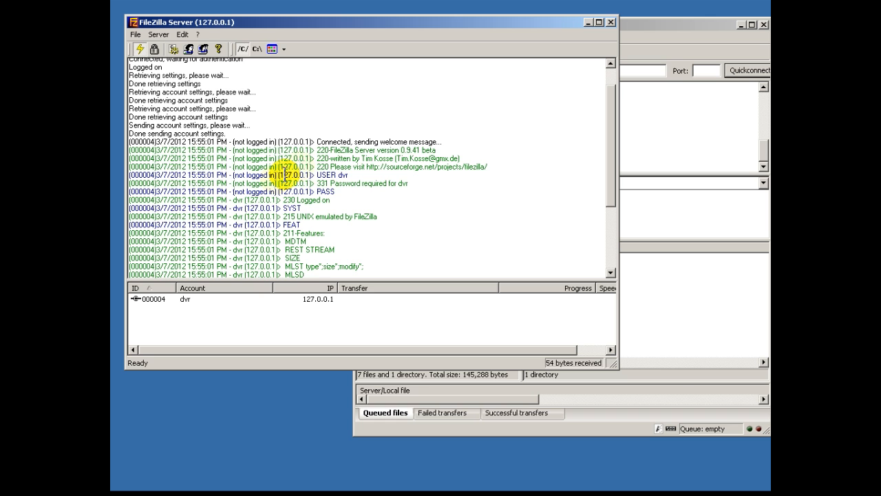
left_click_drag(612, 186, 608, 250)
left_click(647, 50)
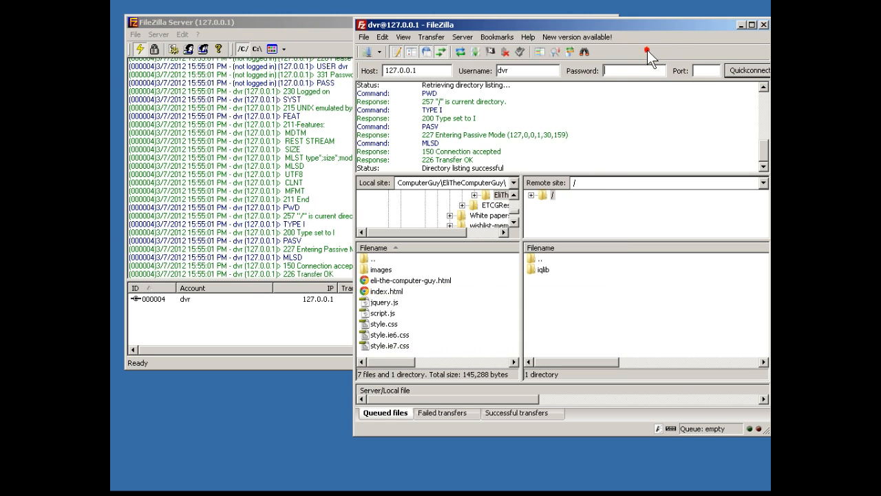
Expand the remote root directory, list the iqlib folder's contents and go back to the root.
left_click(531, 196)
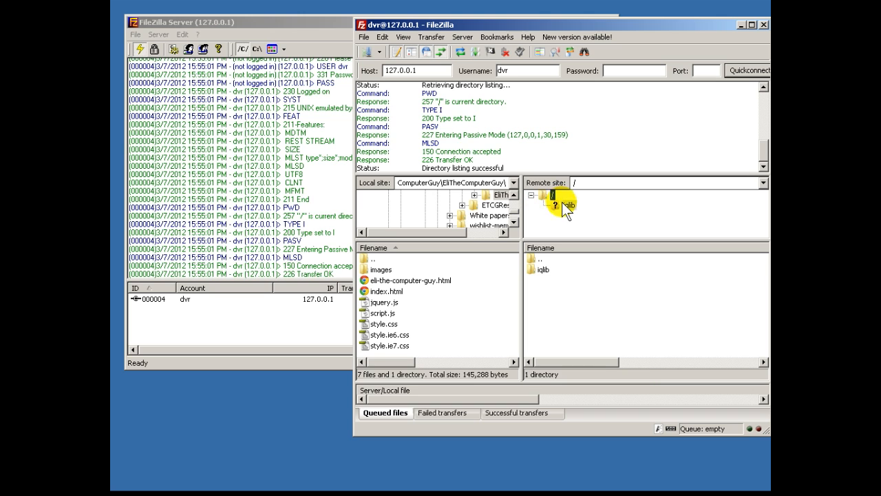
left_click(563, 205)
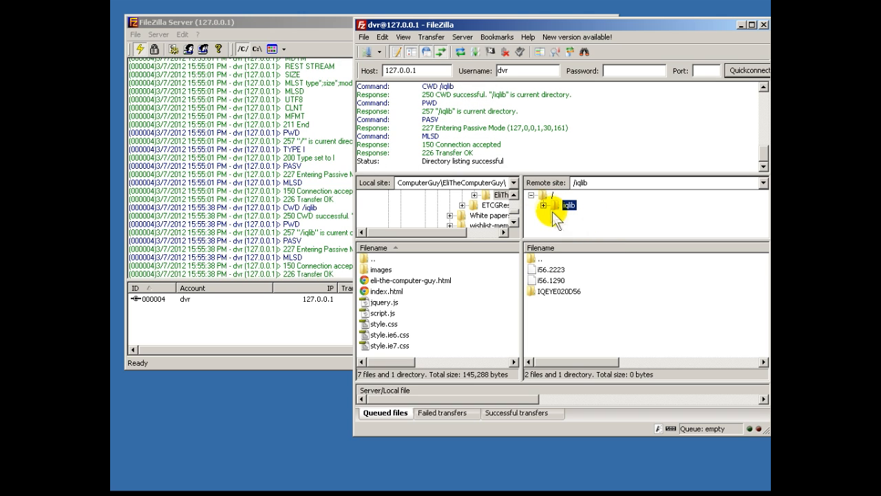
left_click(551, 195)
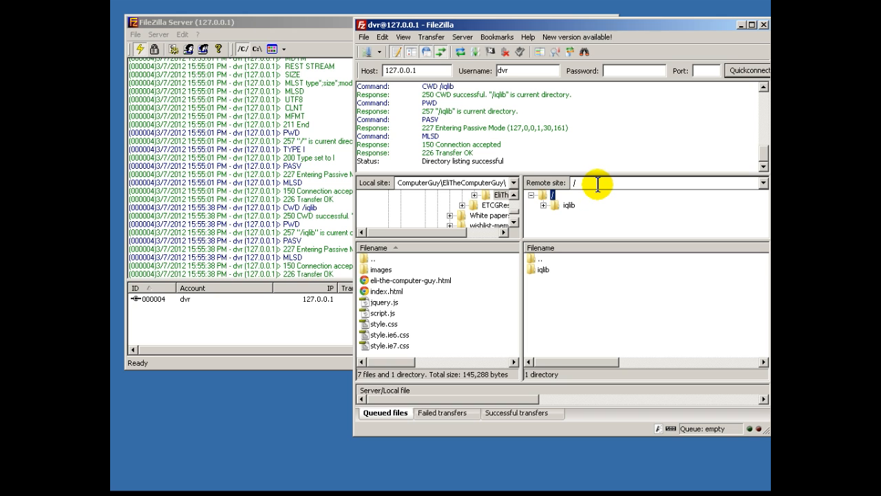
Browse the remote site down to the folder /iqlib/IQEYE020D56/120228/11.
double_click(569, 204)
left_click(582, 215)
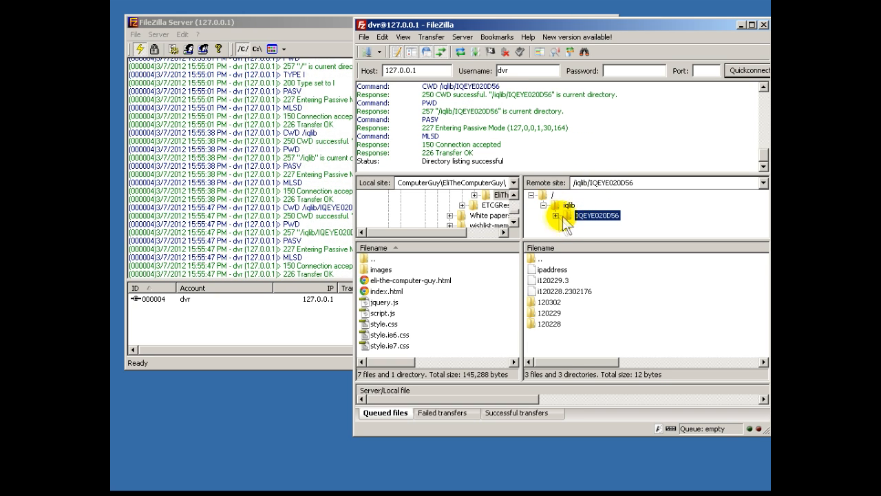
left_click(554, 216)
left_click(598, 225)
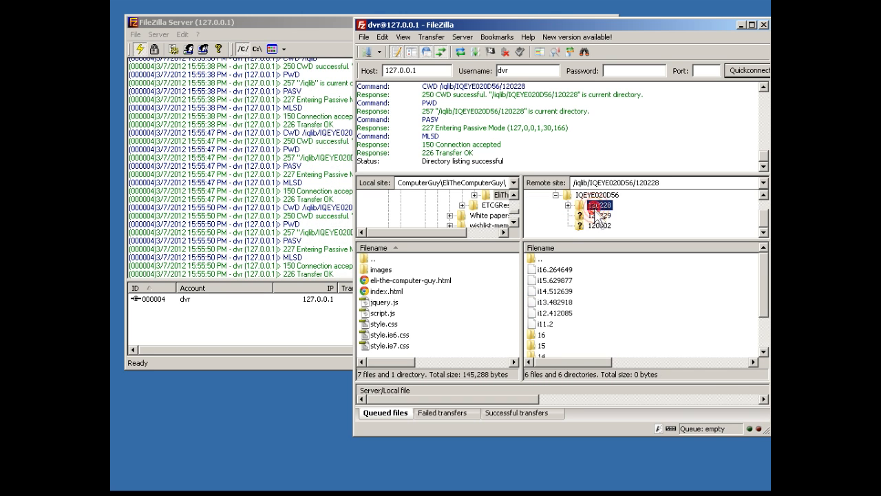
left_click(567, 205)
left_click(596, 206)
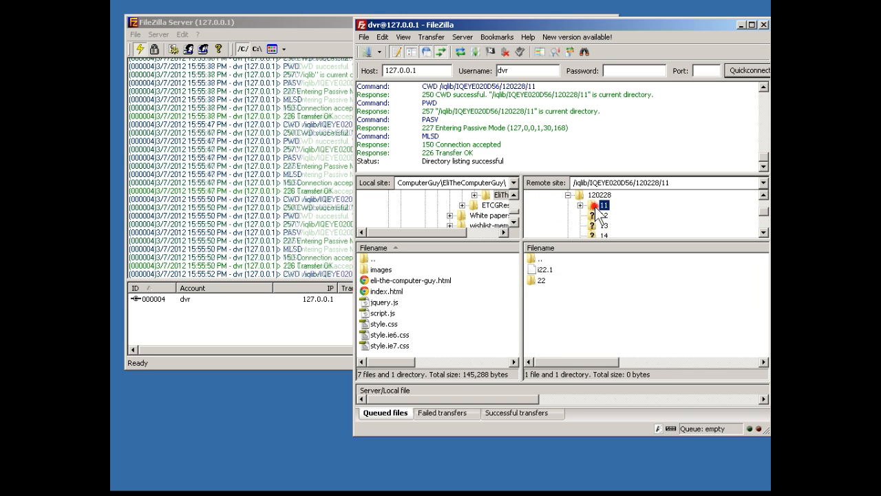
Shift the server window aside so its log shows beside the client, and delete the remote file i22.1 from folder 11.
left_click(545, 271)
left_click(552, 268)
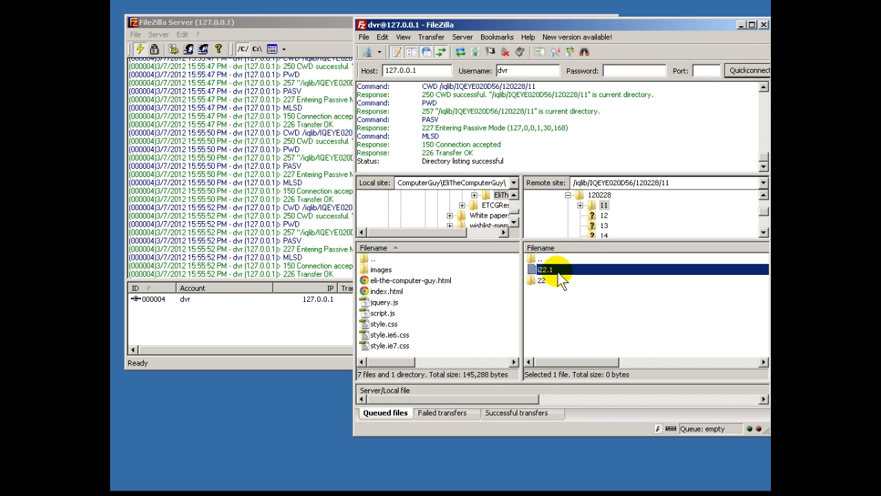
left_click_drag(330, 26, 241, 25)
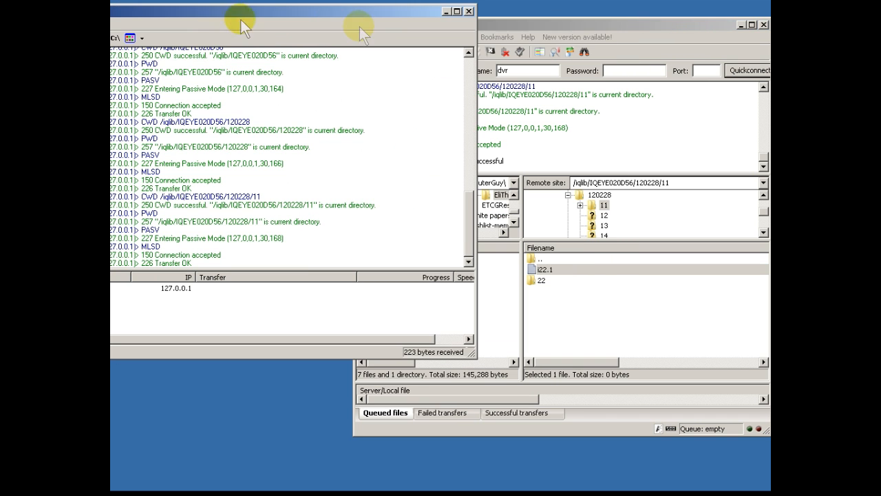
left_click(593, 25)
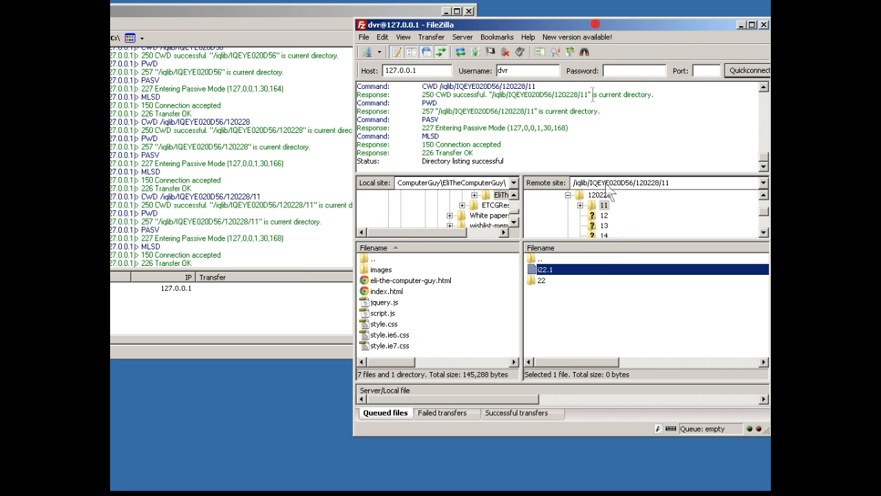
right_click(546, 273)
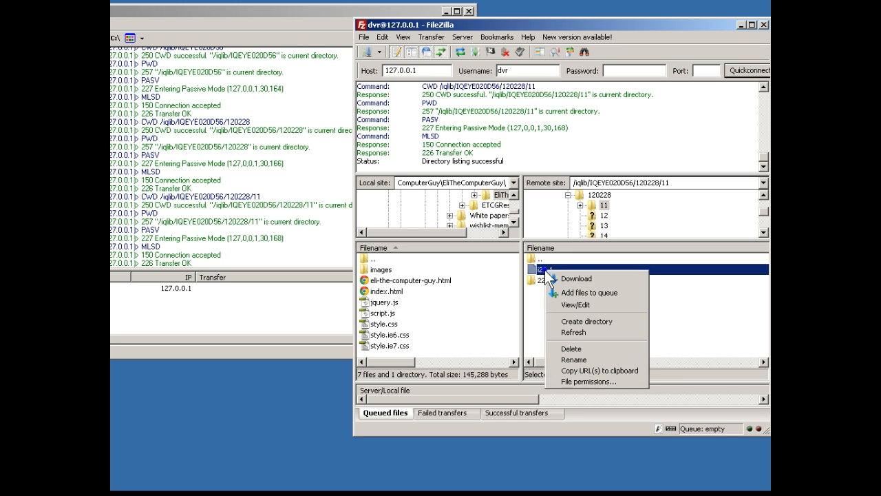
left_click(587, 347)
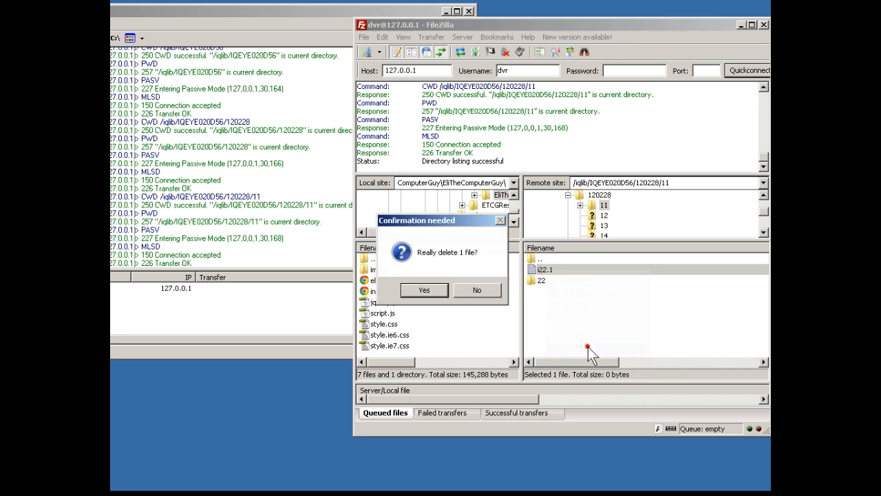
left_click(424, 290)
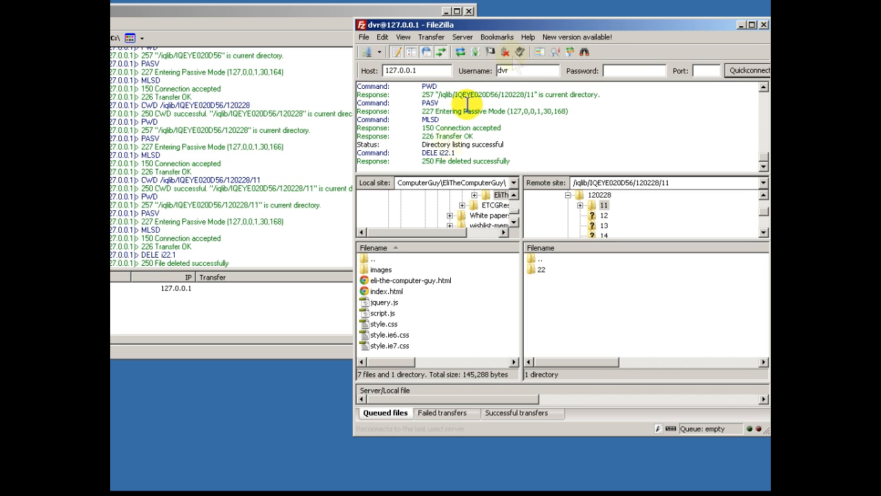
Move the client window toward the middle of the desktop and place the FileZilla Server window in front of it.
left_click_drag(552, 25, 417, 33)
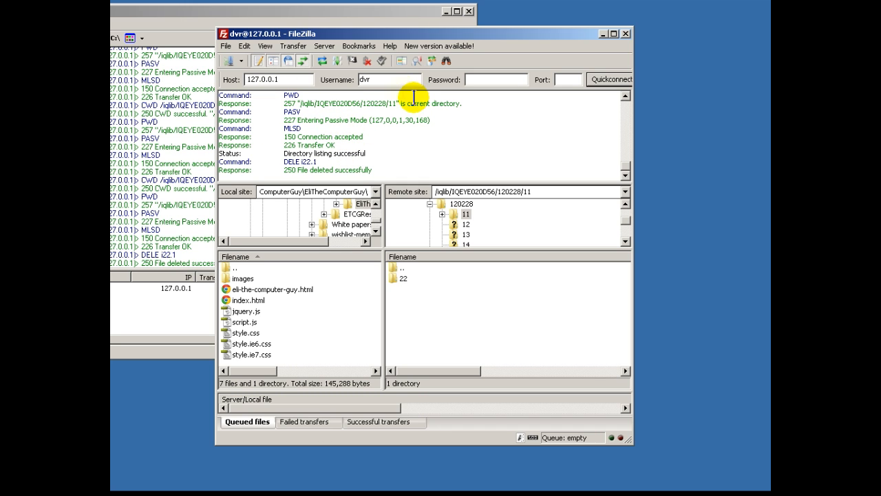
left_click(378, 21)
left_click_drag(358, 16, 559, 26)
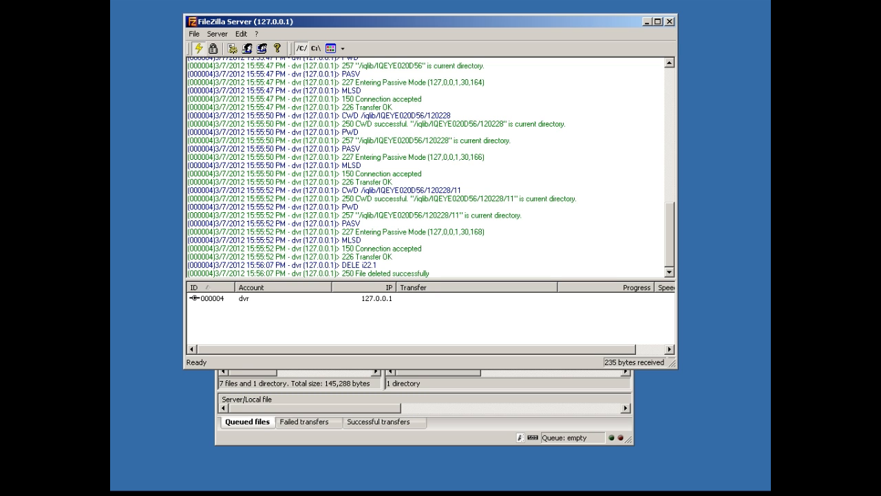
Switch to the Windows Firewall control panel, look at the Network and Sharing Center and return to Windows Firewall.
key("alt+Tab")
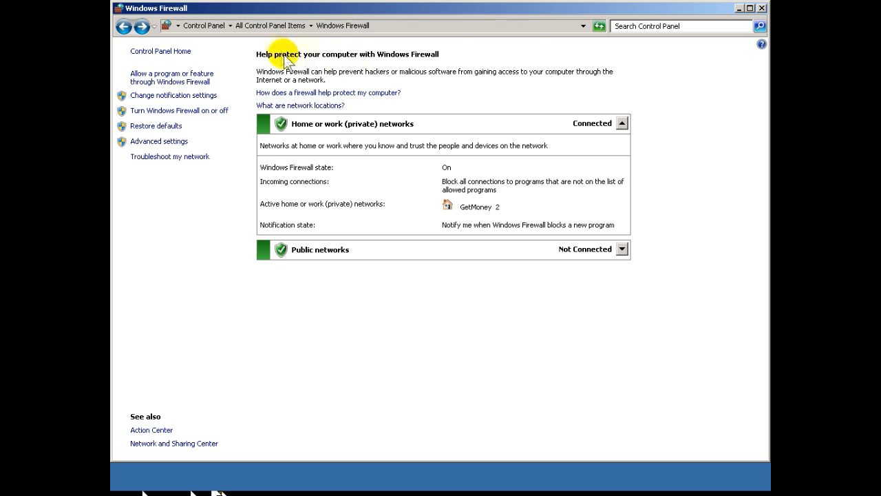
left_click(181, 443)
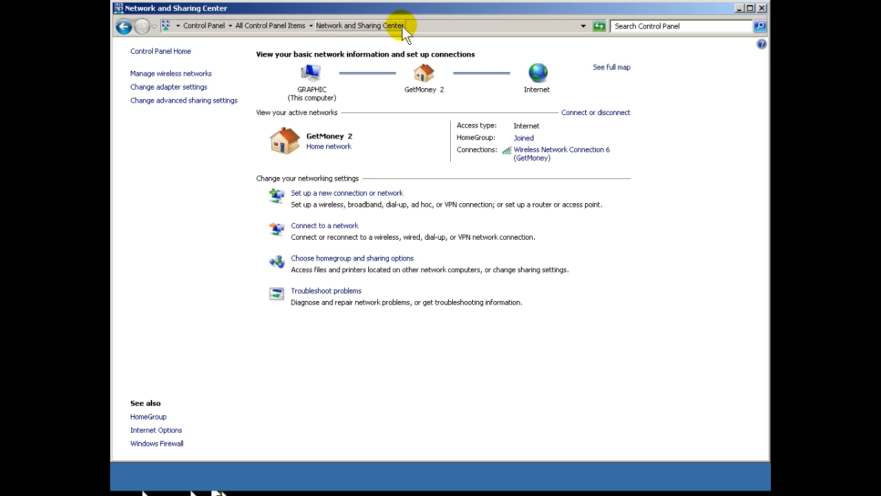
left_click(162, 444)
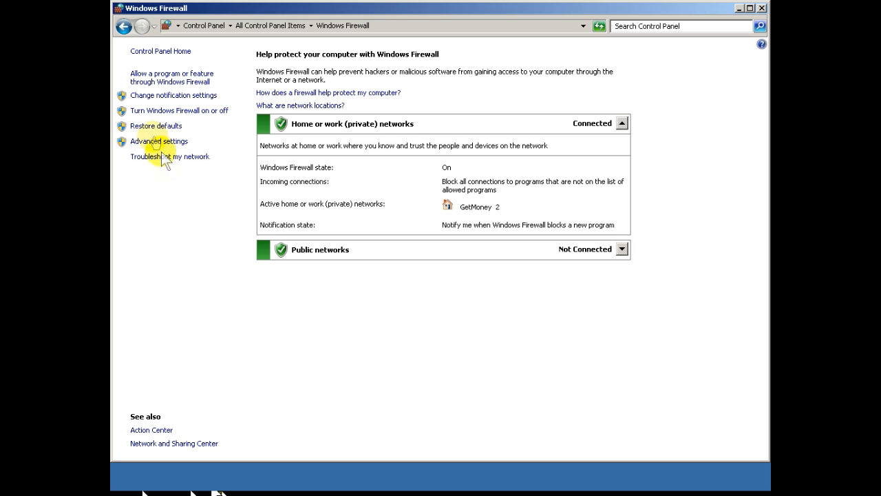
Turn off Windows Firewall for both private and public networks, save the settings and close the Control Panel window.
left_click(201, 115)
left_click(293, 157)
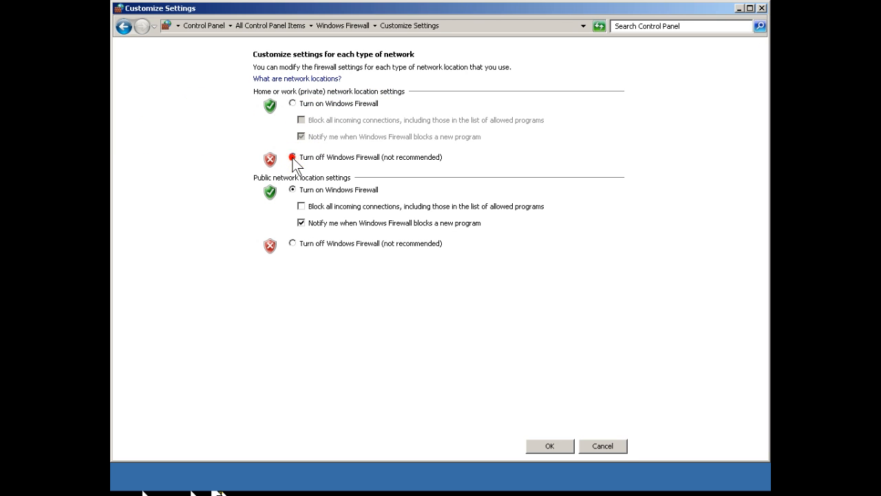
left_click(292, 243)
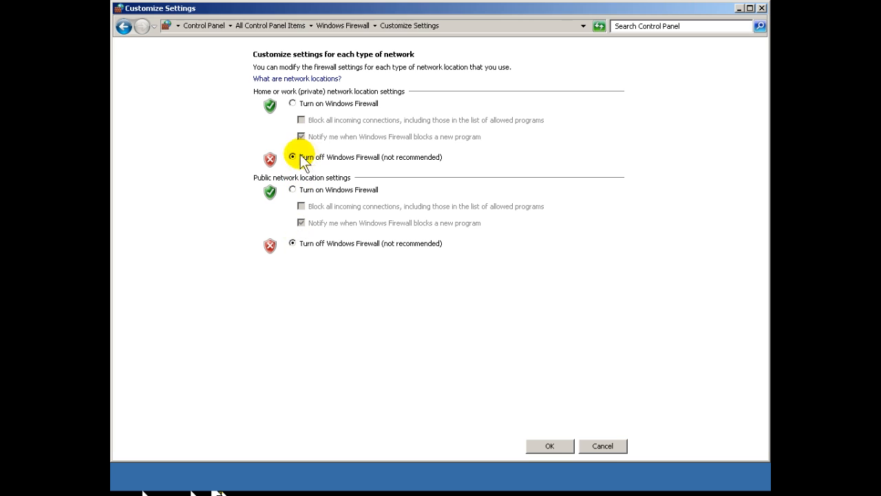
left_click(547, 446)
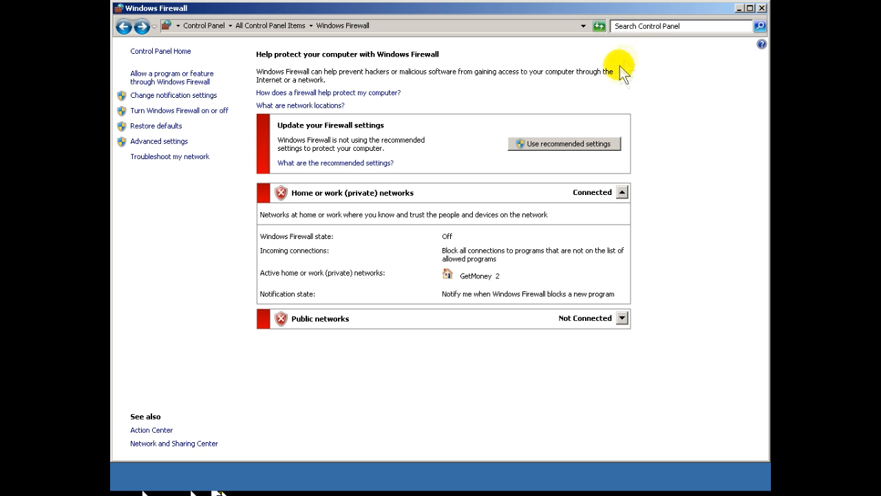
left_click(762, 8)
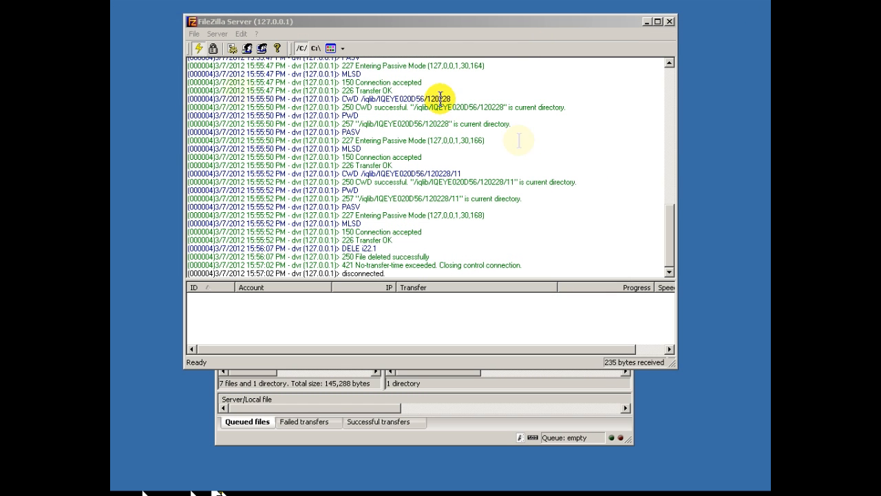